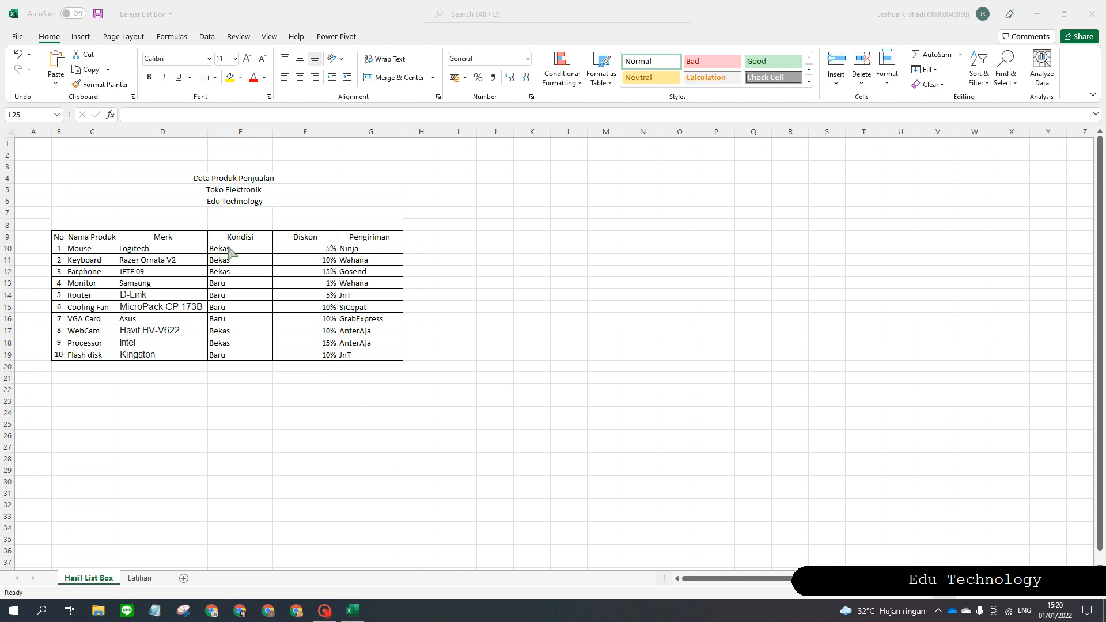
# Set the Mouse row's Kondisi to Baru on the Hasil List Box sheet, using the cell's dropdown list.
pyautogui.click(229, 249)
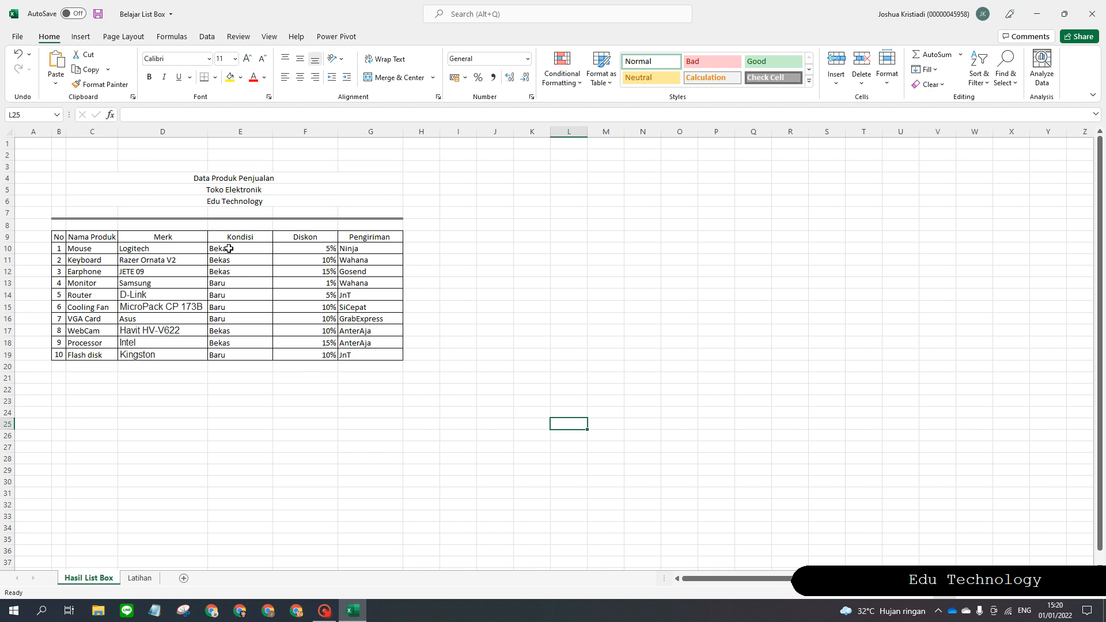
pyautogui.click(229, 248)
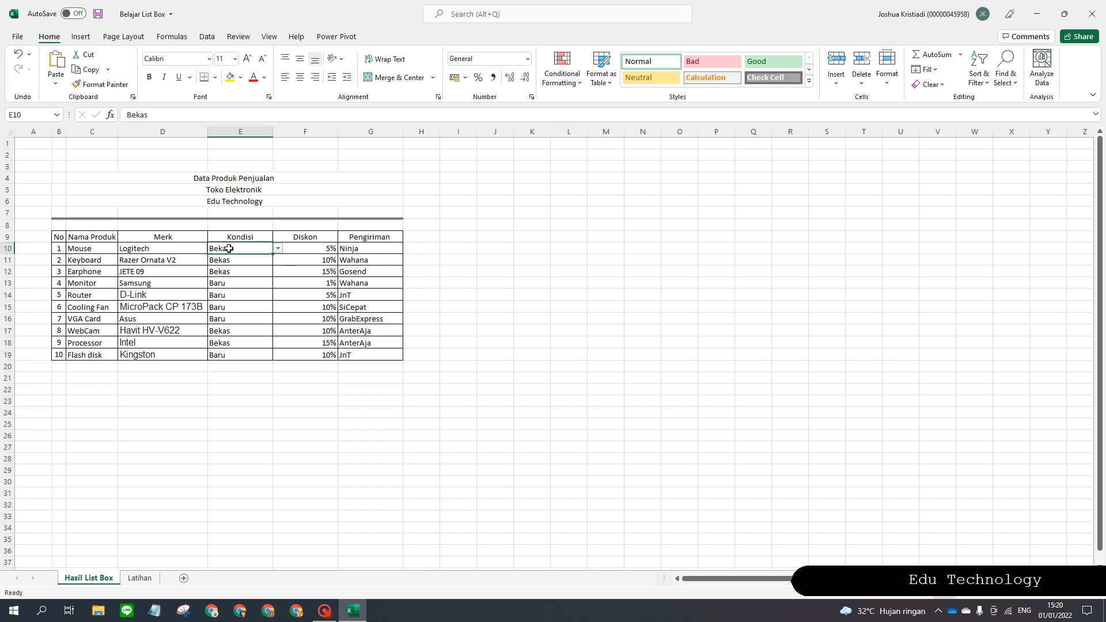
pyautogui.click(278, 249)
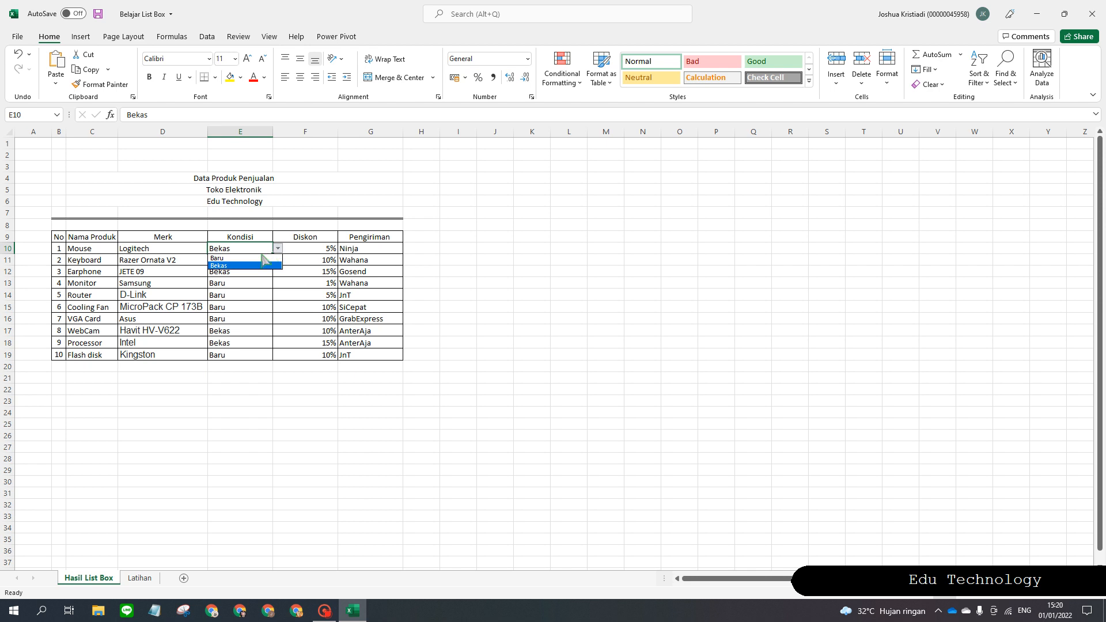
pyautogui.click(259, 258)
pyautogui.click(592, 216)
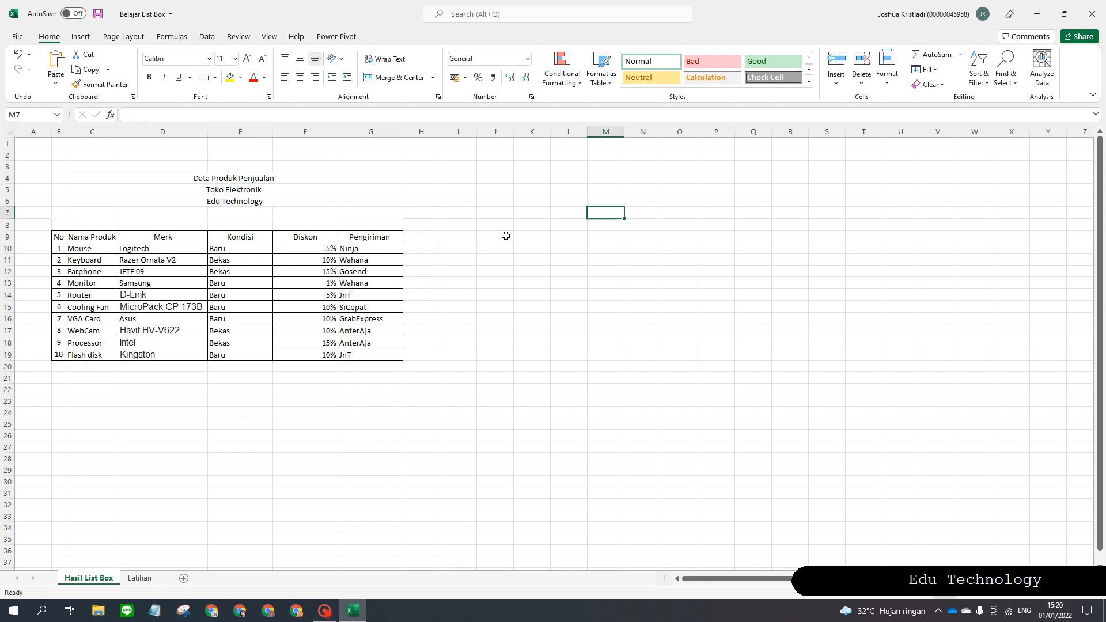
# Choose 10% as the Mouse row's Diskon from the cell's dropdown list.
pyautogui.click(307, 249)
pyautogui.click(343, 249)
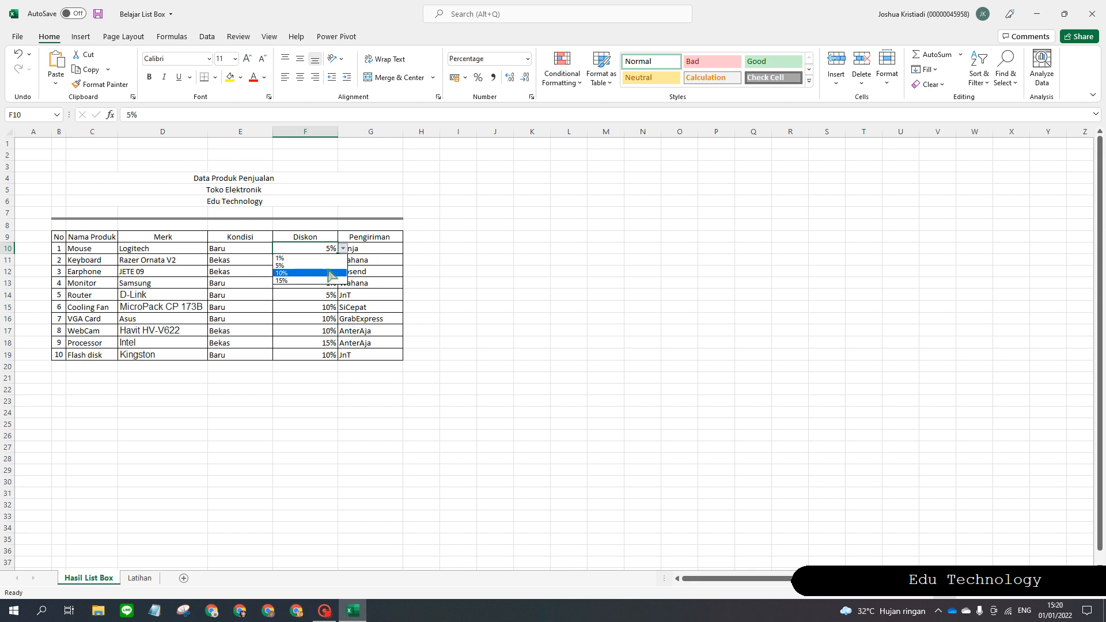
pyautogui.click(331, 273)
pyautogui.click(478, 295)
# Choose Gosend as the Mouse row's Pengiriman from the cell's dropdown list.
pyautogui.click(390, 251)
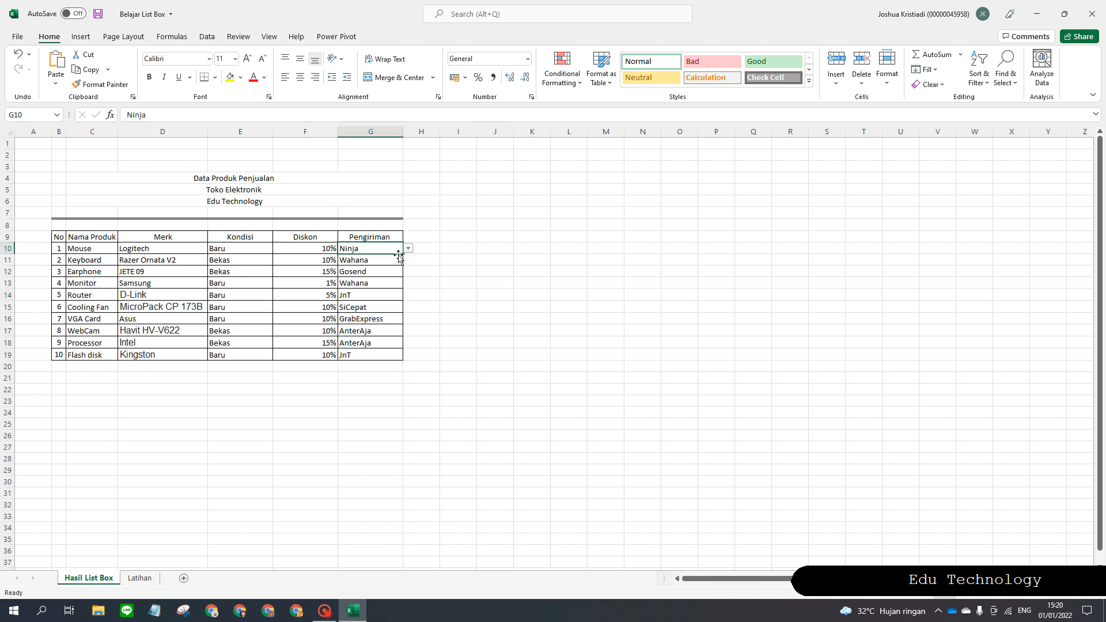
pyautogui.click(408, 248)
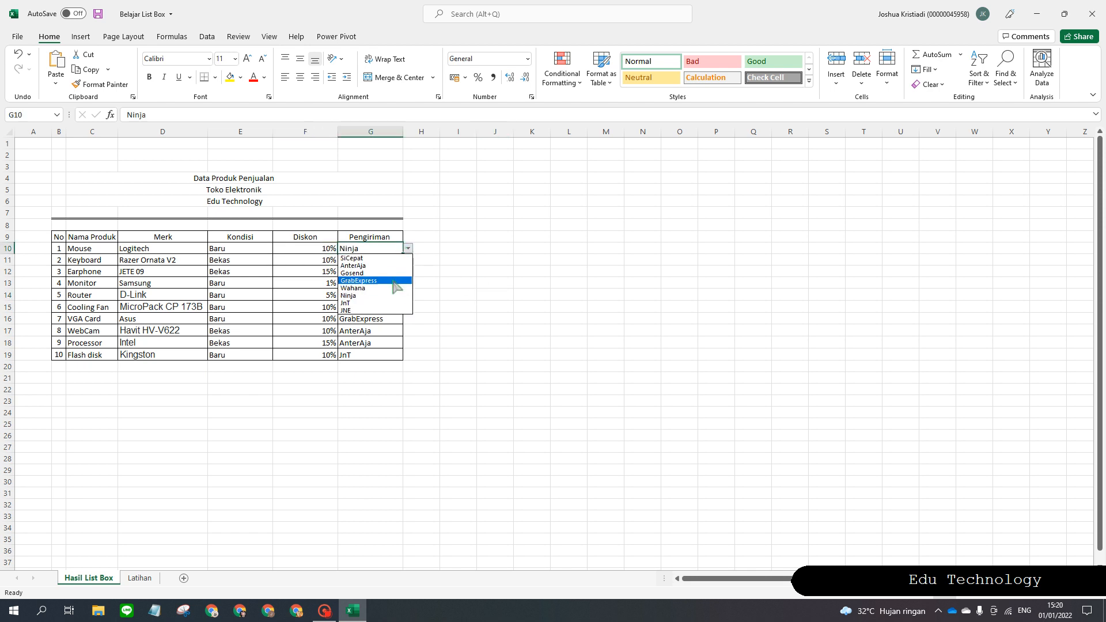
pyautogui.click(397, 275)
pyautogui.click(467, 260)
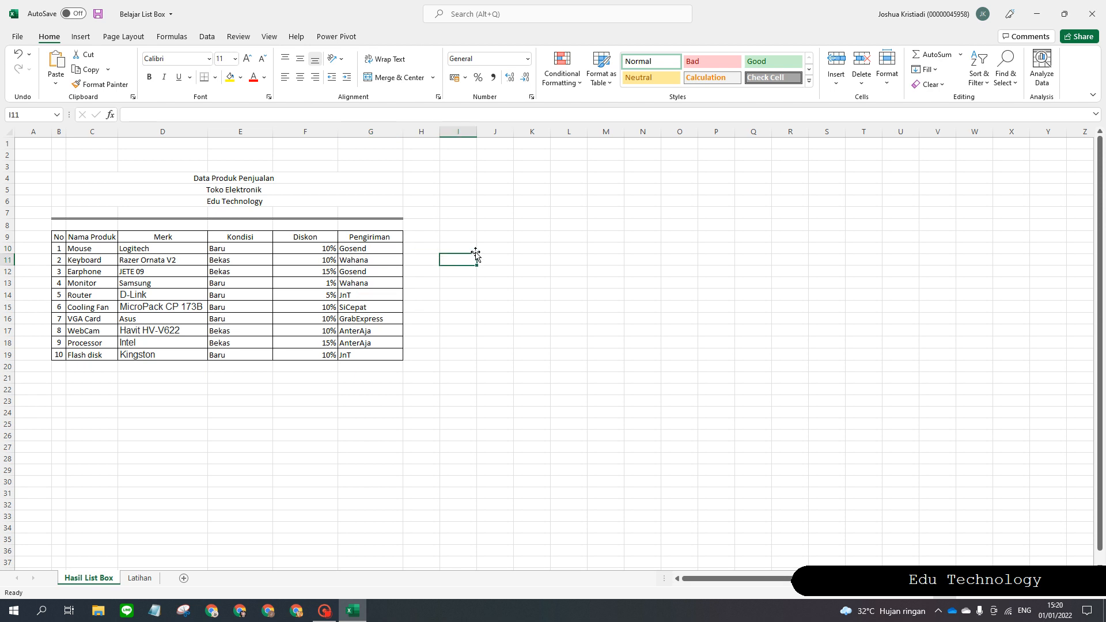
pyautogui.click(235, 248)
pyautogui.moveTo(318, 249); pyautogui.dragTo(321, 353)
pyautogui.click(479, 253)
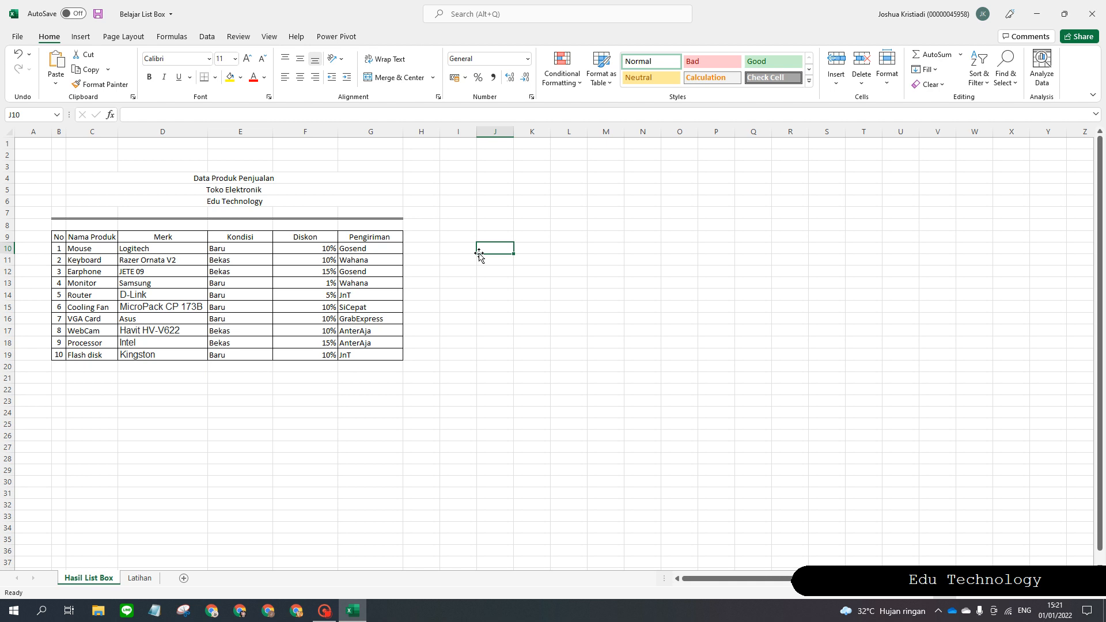
# Switch to the Latihan sheet and look over the cells of its Kondisi column, E10:E19.
pyautogui.click(140, 578)
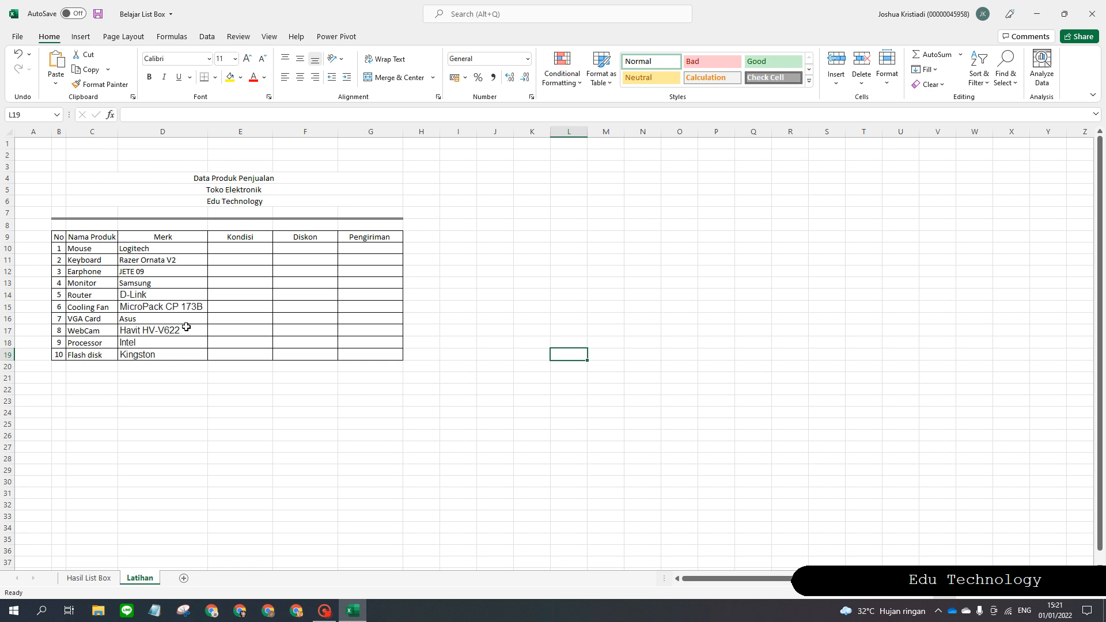
pyautogui.moveTo(238, 250); pyautogui.dragTo(248, 362)
pyautogui.click(250, 333)
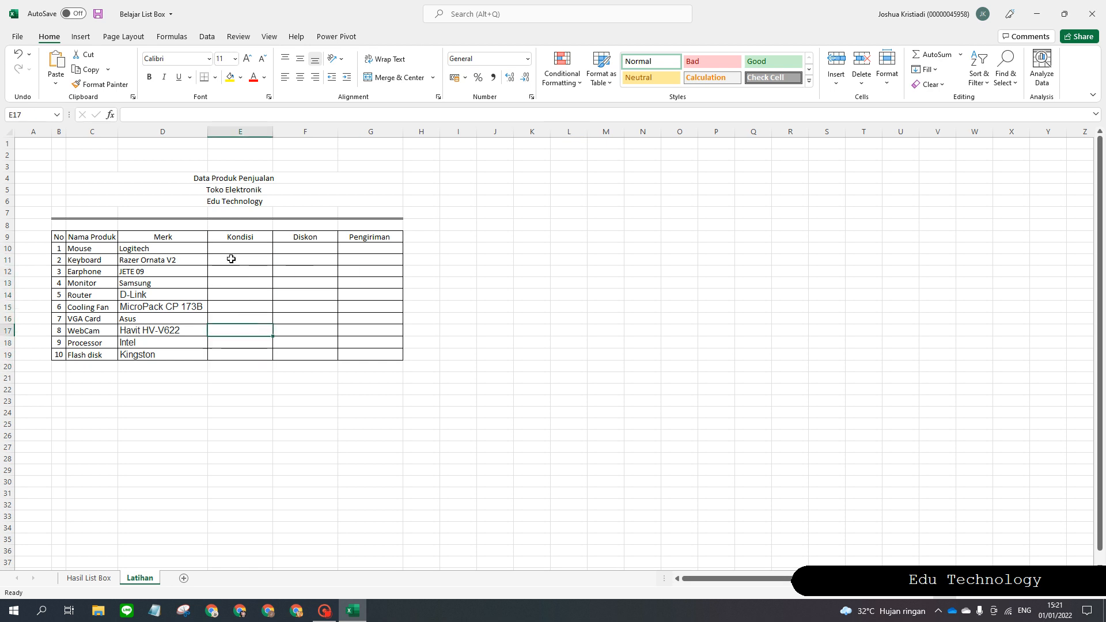
pyautogui.click(246, 426)
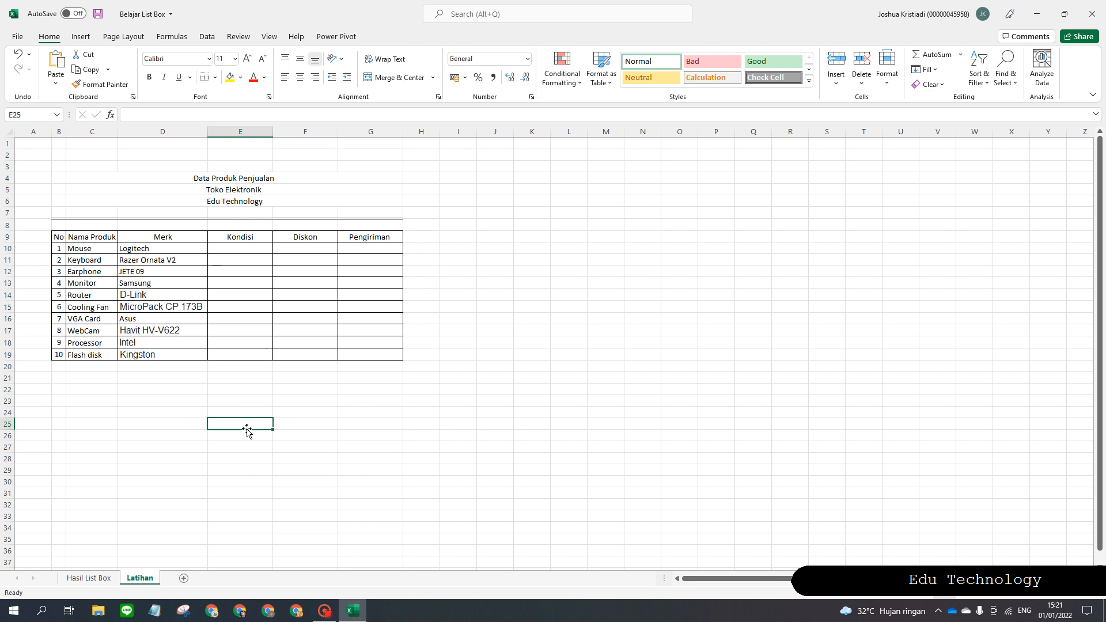
pyautogui.click(235, 245)
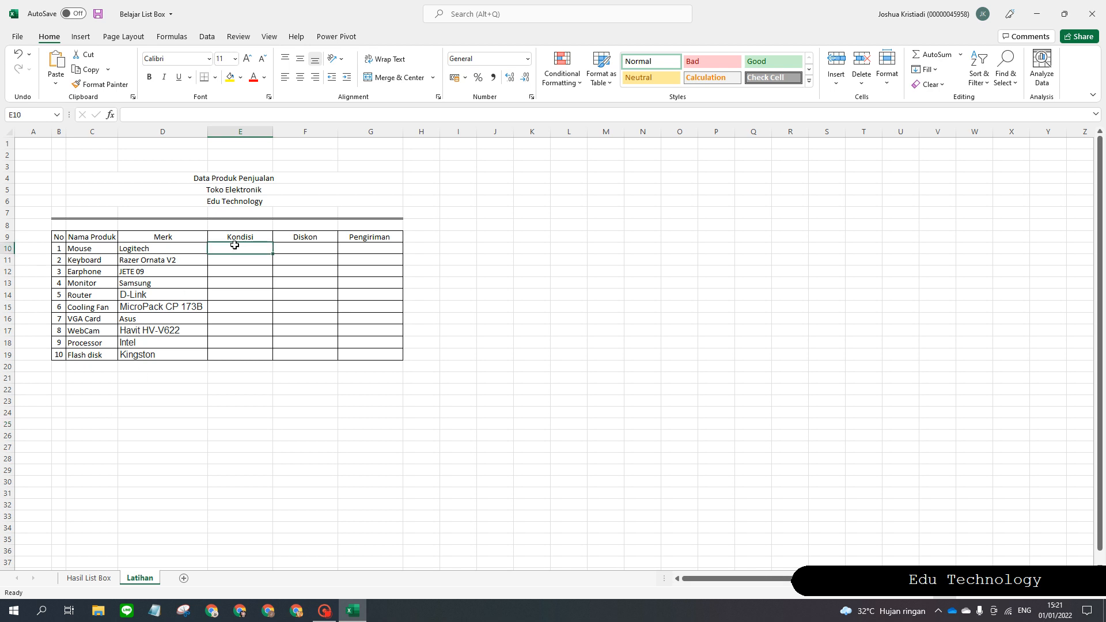
pyautogui.moveTo(235, 245); pyautogui.dragTo(230, 352)
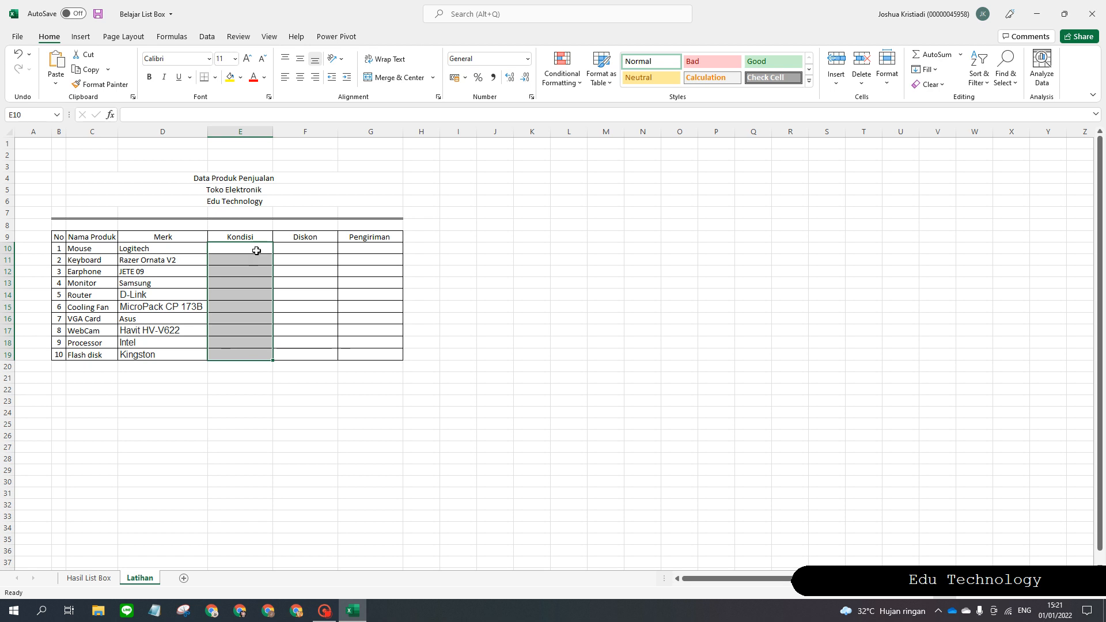
pyautogui.click(316, 425)
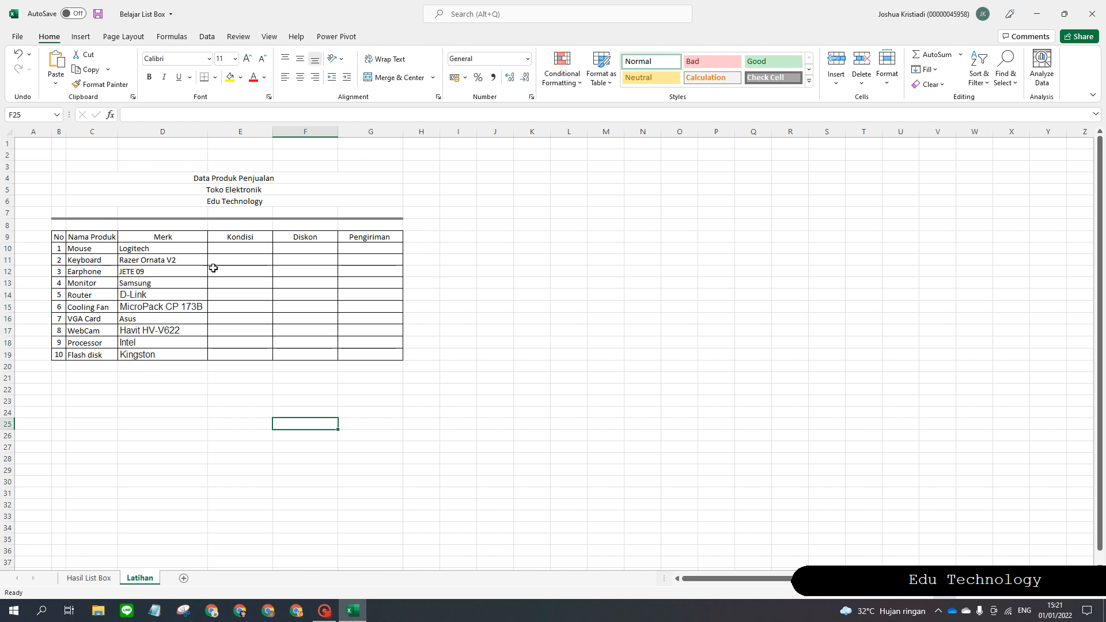
# Apply data validation to the Kondisi cells E10:E19, allowing a List with the source Baru;Bekas.
pyautogui.click(239, 249)
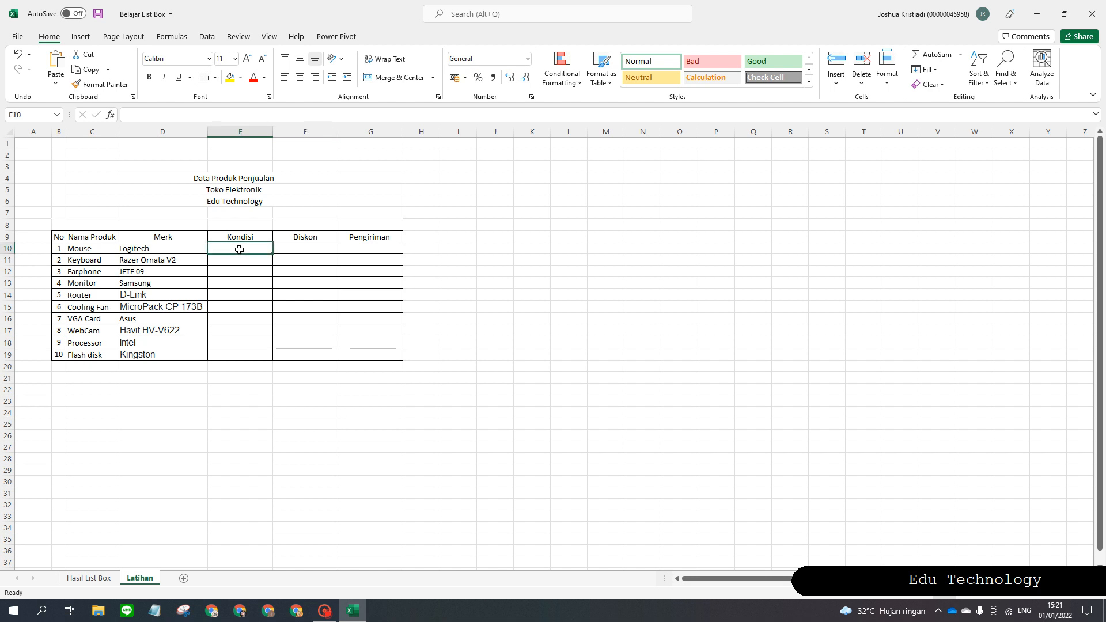
pyautogui.moveTo(239, 249); pyautogui.dragTo(239, 361)
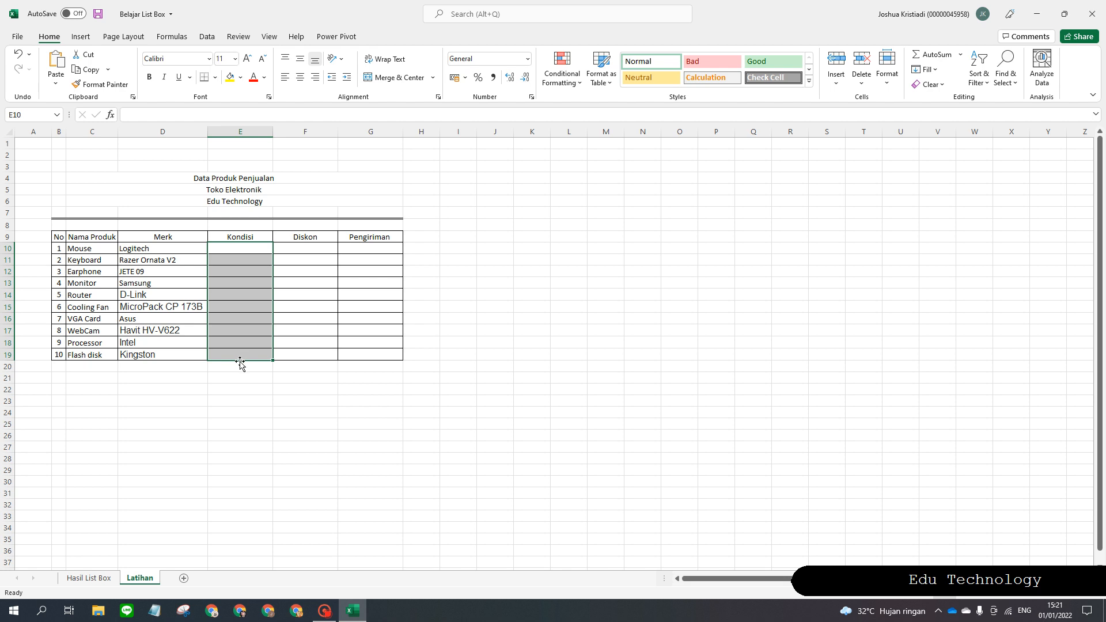
pyautogui.click(206, 37)
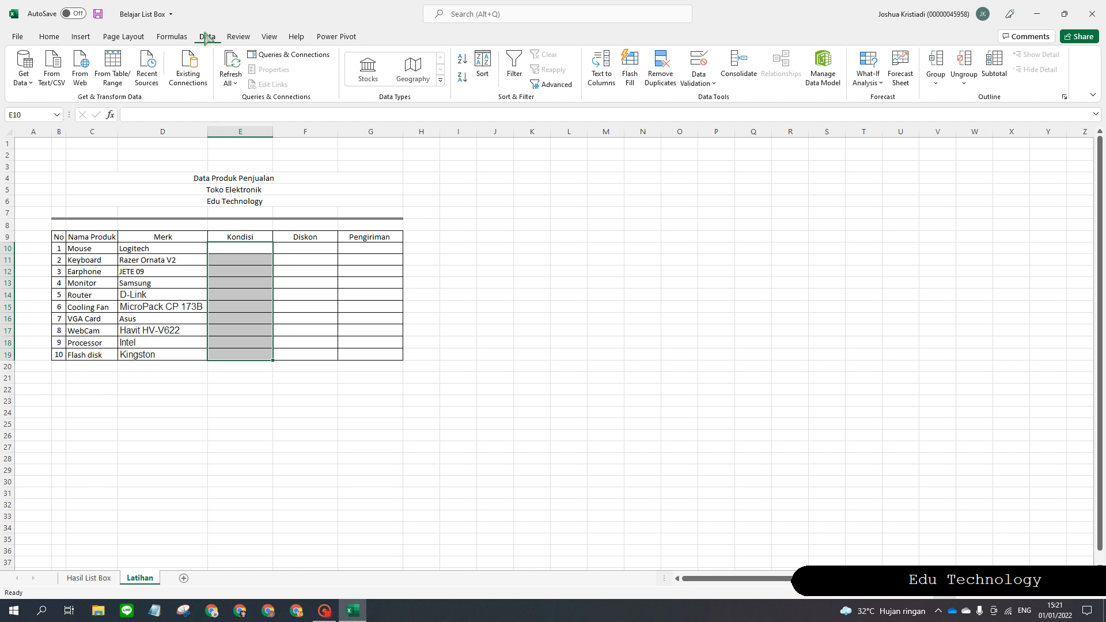
pyautogui.click(715, 87)
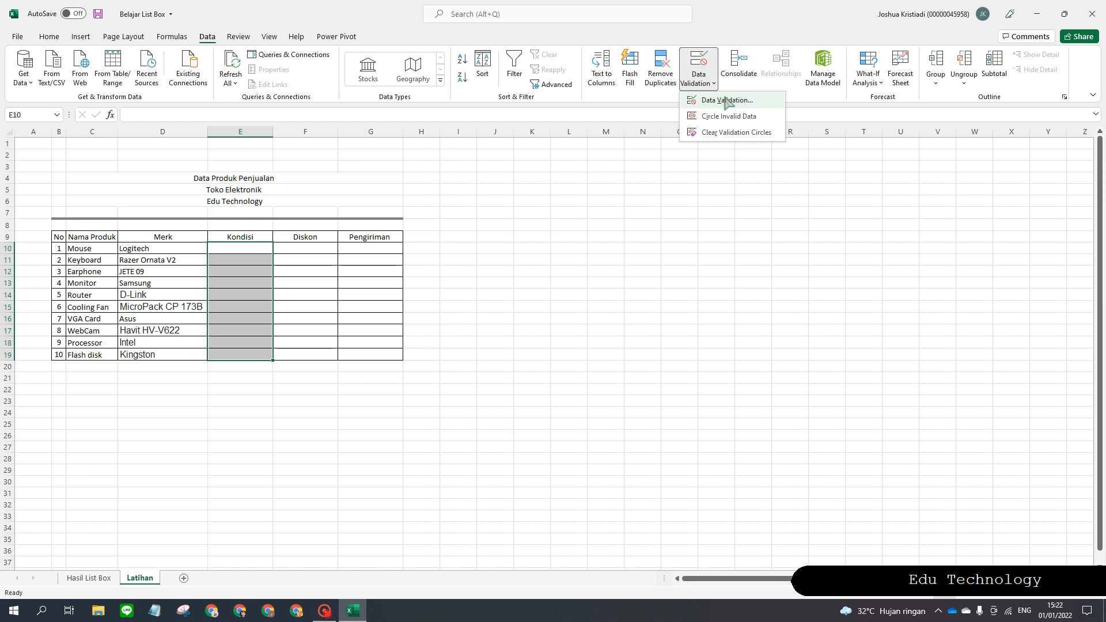
pyautogui.click(727, 101)
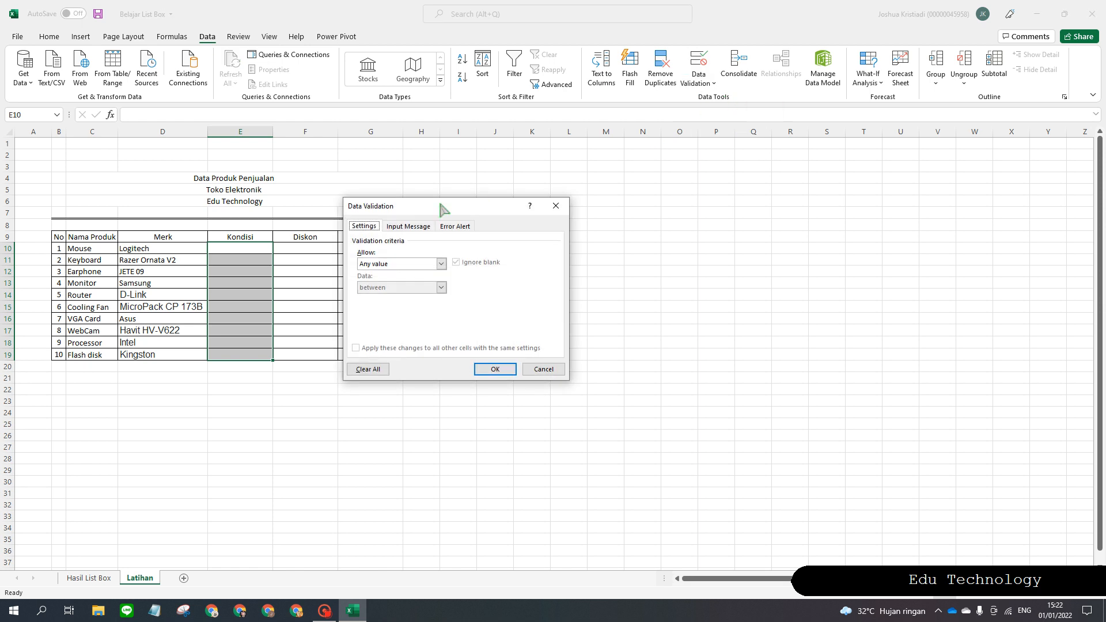
pyautogui.moveTo(438, 202); pyautogui.dragTo(599, 196)
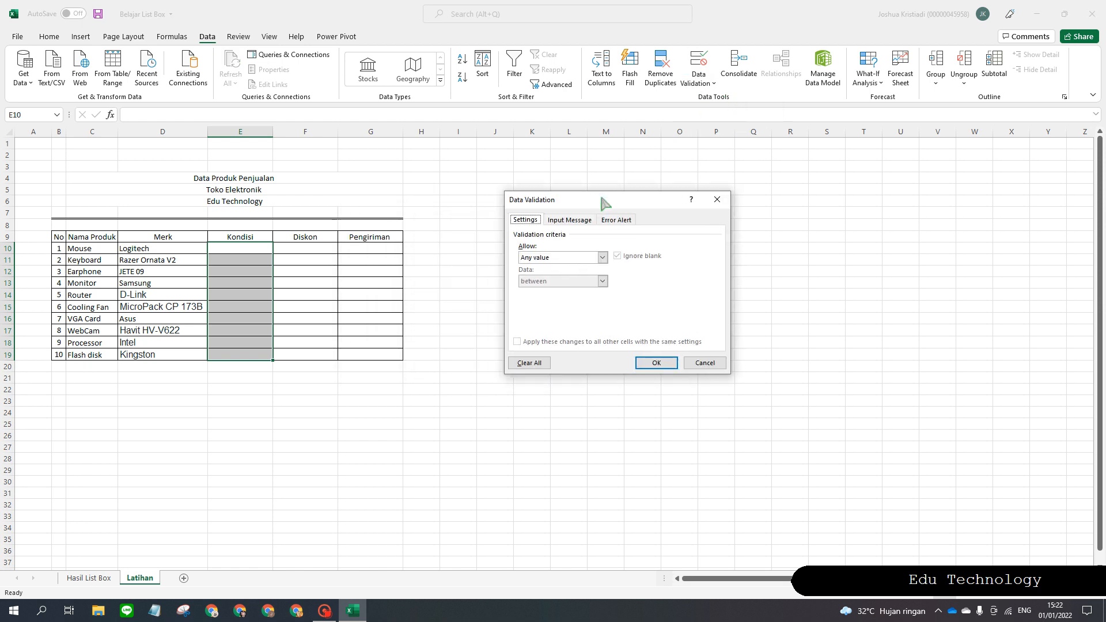
pyautogui.click(602, 257)
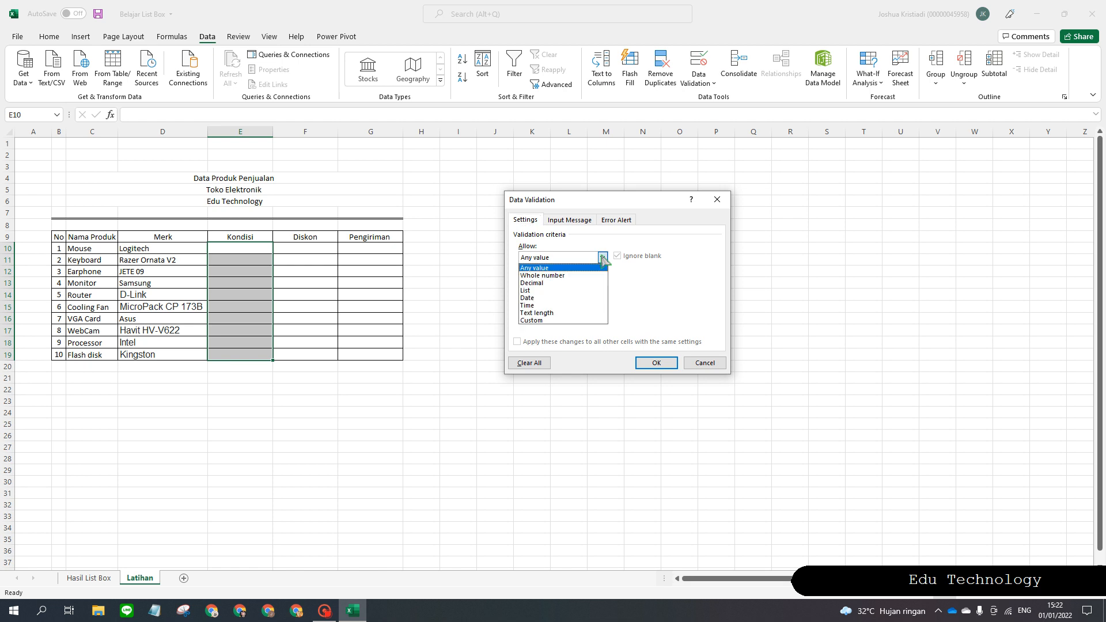
pyautogui.click(586, 291)
pyautogui.click(573, 304)
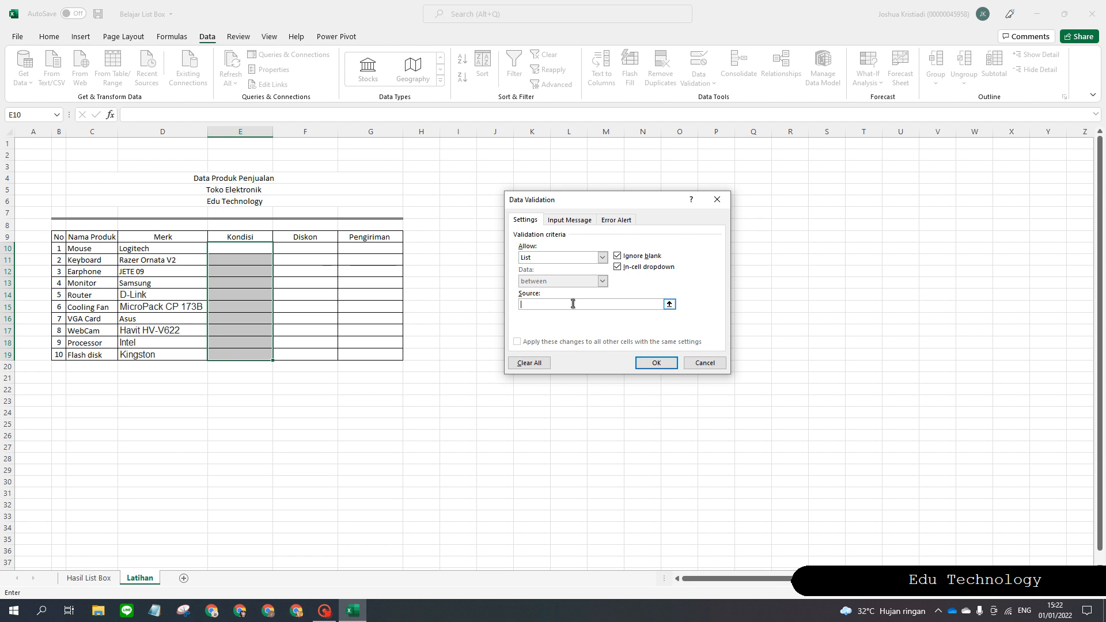
pyautogui.write('Baru;Bekas')
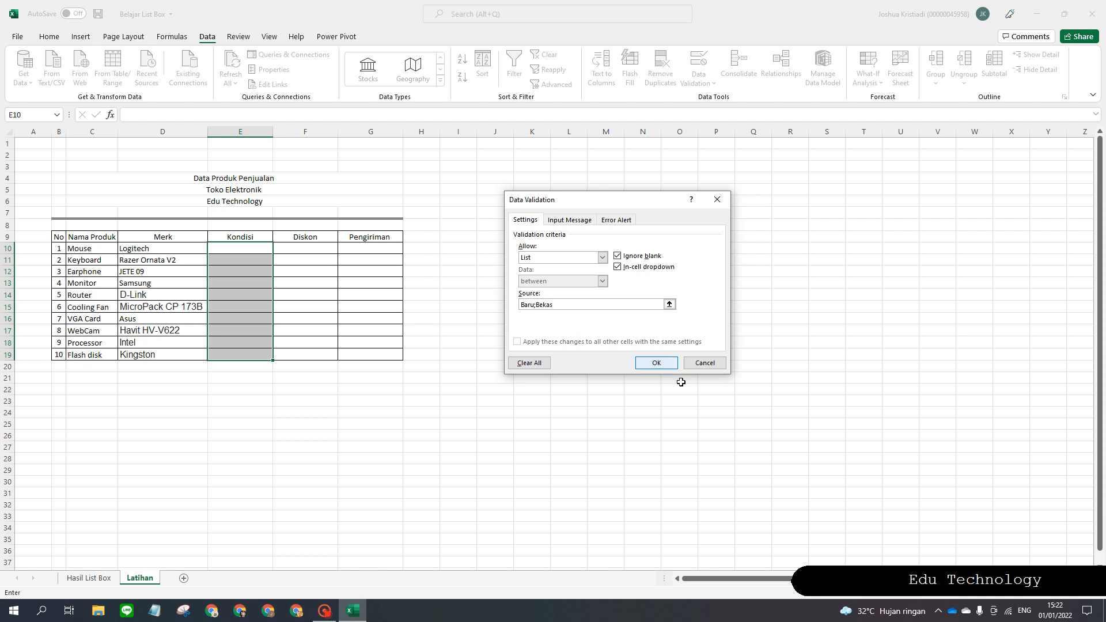
pyautogui.click(656, 363)
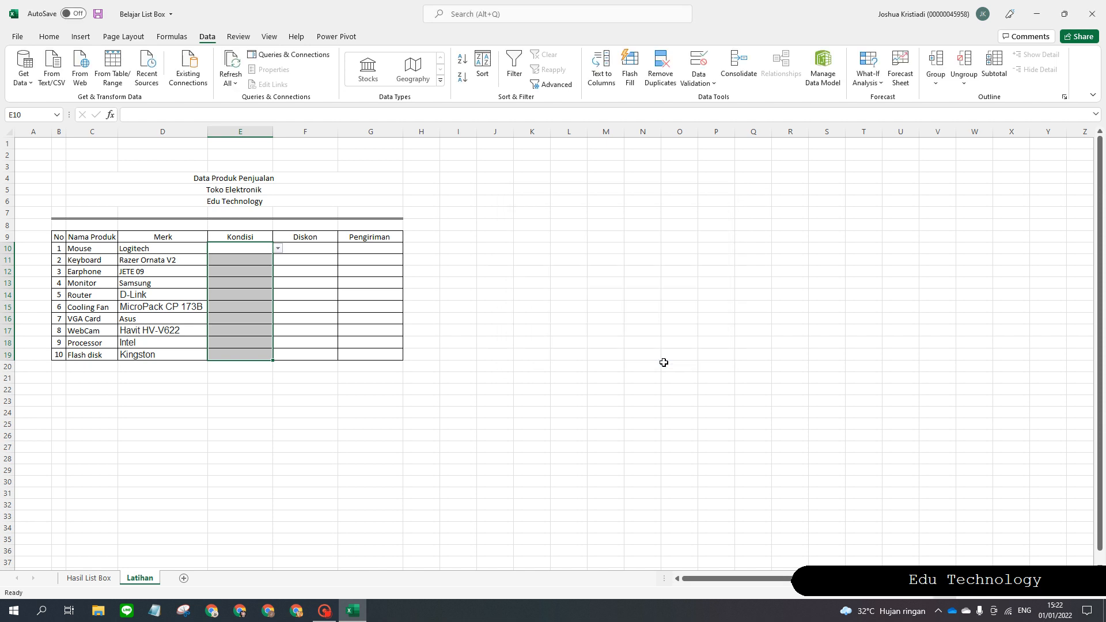
pyautogui.click(510, 309)
# Set the Kondisi of the Mouse to Baru and of the Keyboard to Bekas from the dropdown lists.
pyautogui.click(256, 250)
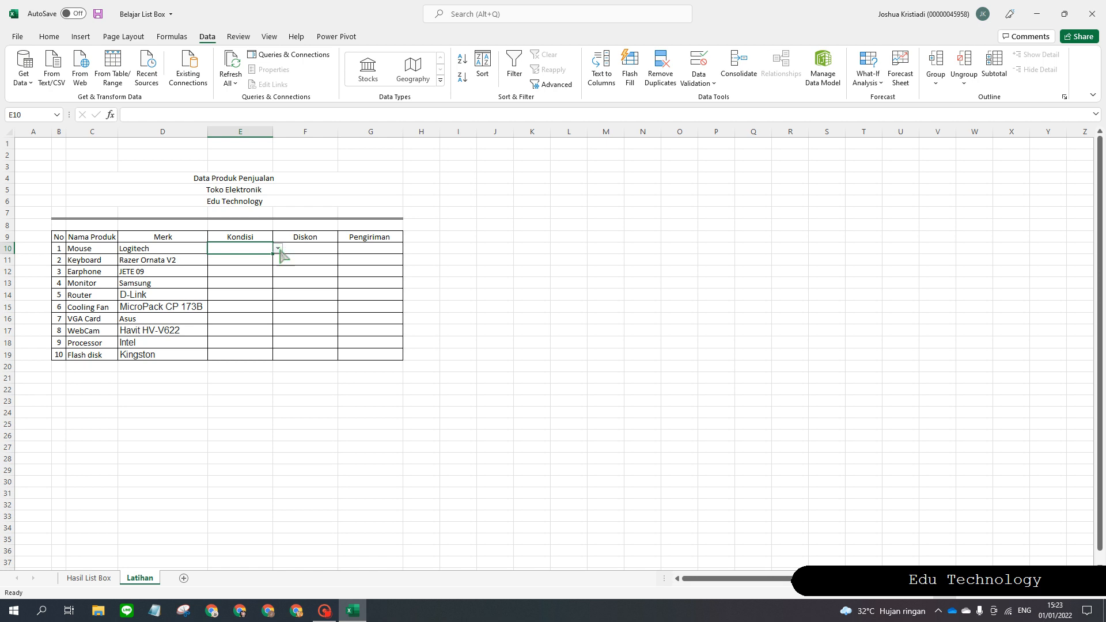
pyautogui.click(277, 248)
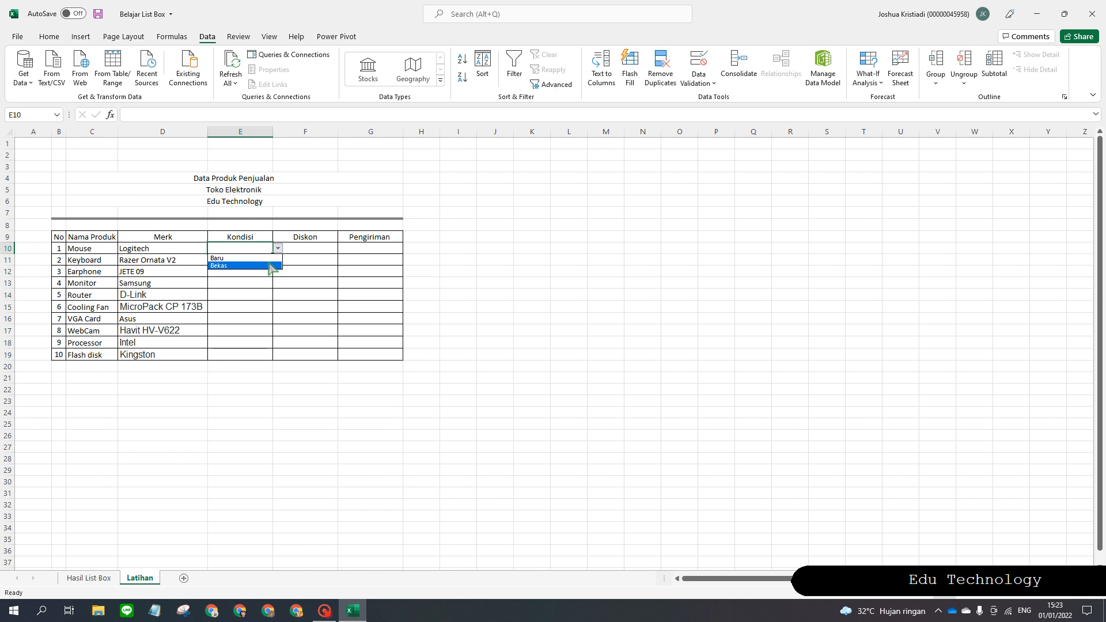
pyautogui.click(254, 258)
pyautogui.click(268, 260)
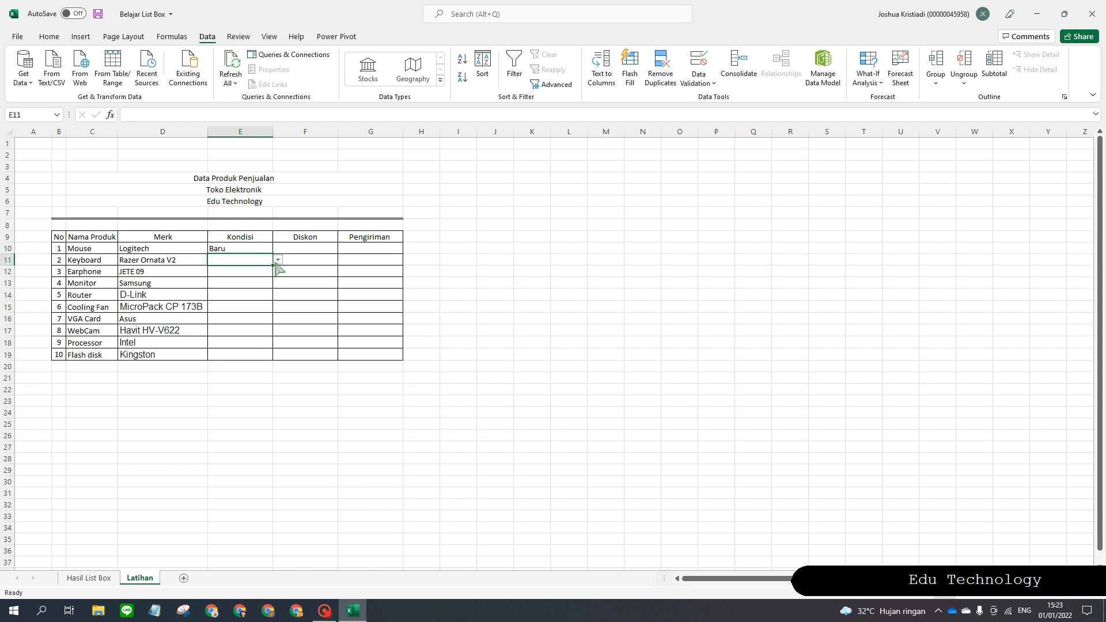
pyautogui.click(278, 260)
pyautogui.click(273, 277)
# Set the Kondisi of the Earphone to Baru and of the Router to Bekas from the dropdown lists.
pyautogui.click(264, 271)
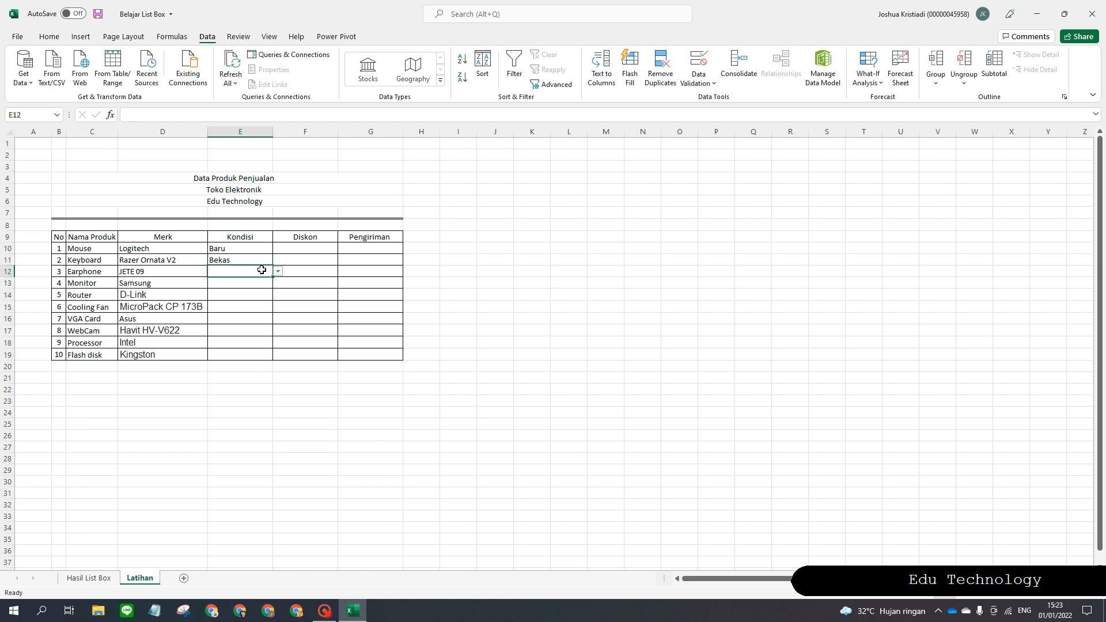
pyautogui.click(278, 271)
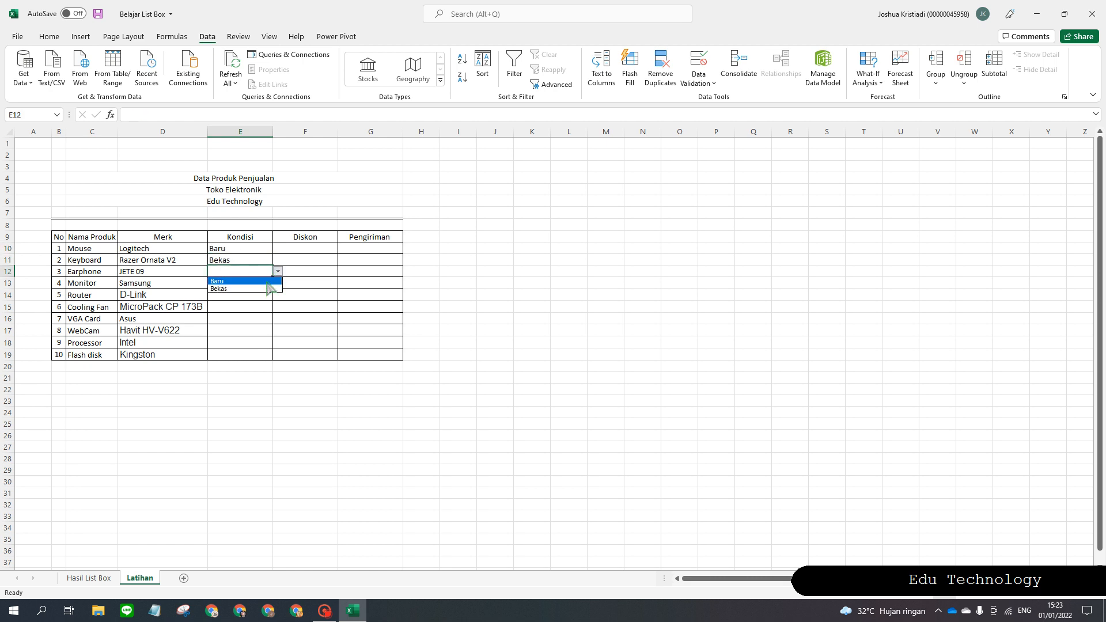
pyautogui.click(241, 281)
pyautogui.click(258, 293)
pyautogui.click(278, 295)
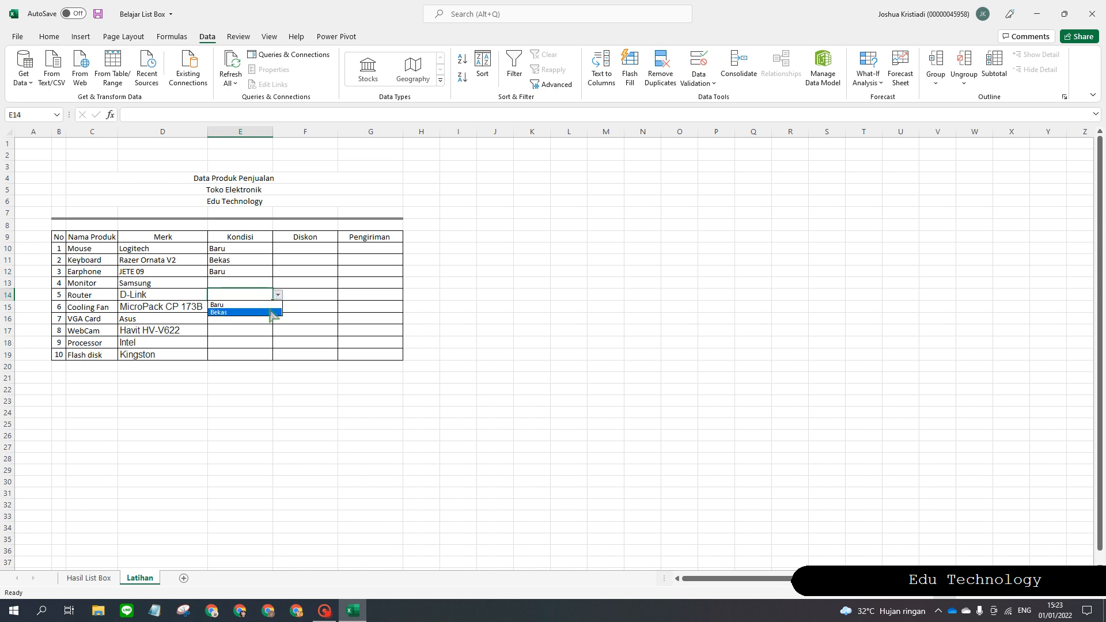
pyautogui.click(242, 317)
# Set the Kondisi of both the Monitor and the VGA Card to Bekas from the dropdown lists.
pyautogui.click(254, 282)
pyautogui.click(277, 283)
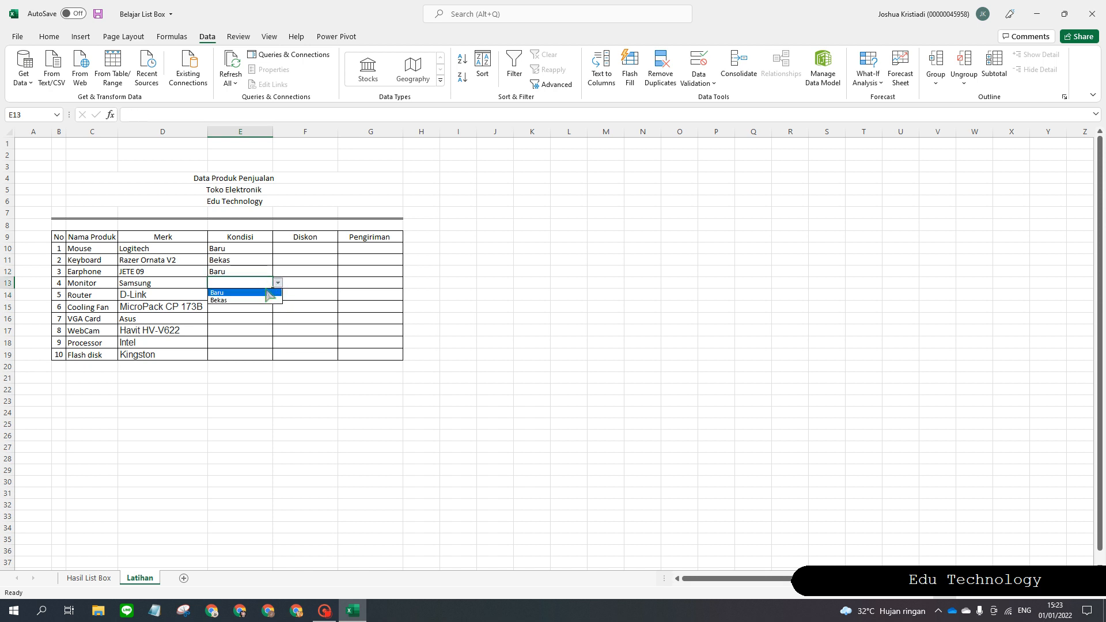
pyautogui.click(254, 303)
pyautogui.click(252, 316)
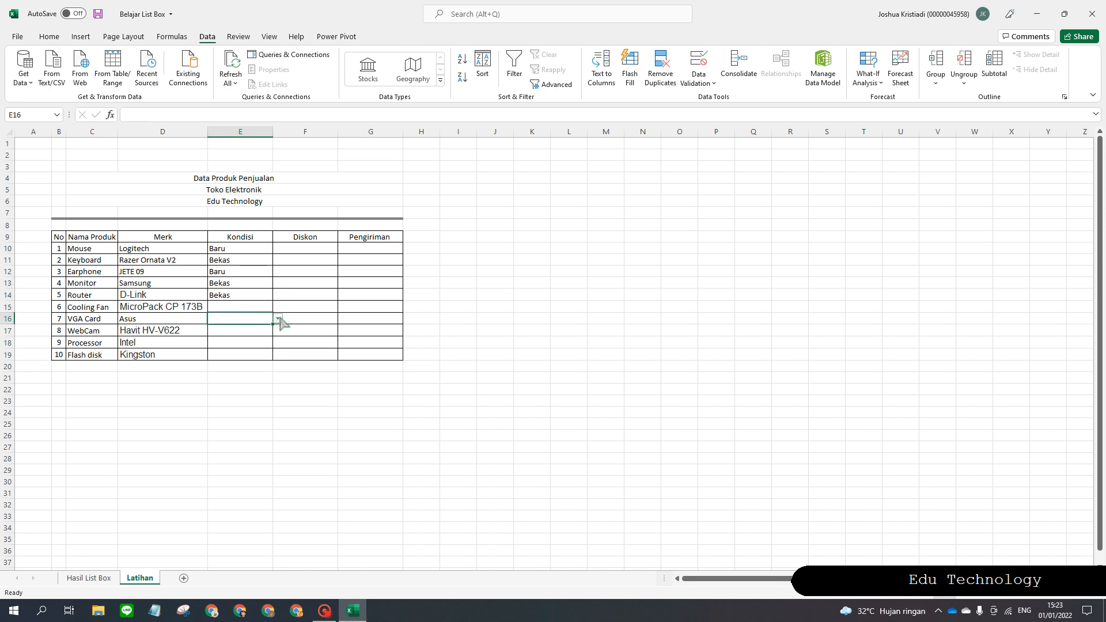
pyautogui.click(277, 318)
pyautogui.click(267, 328)
# Set the Kondisi of the Cooling Fan to Baru from its dropdown list.
pyautogui.click(249, 307)
pyautogui.click(278, 306)
pyautogui.click(254, 319)
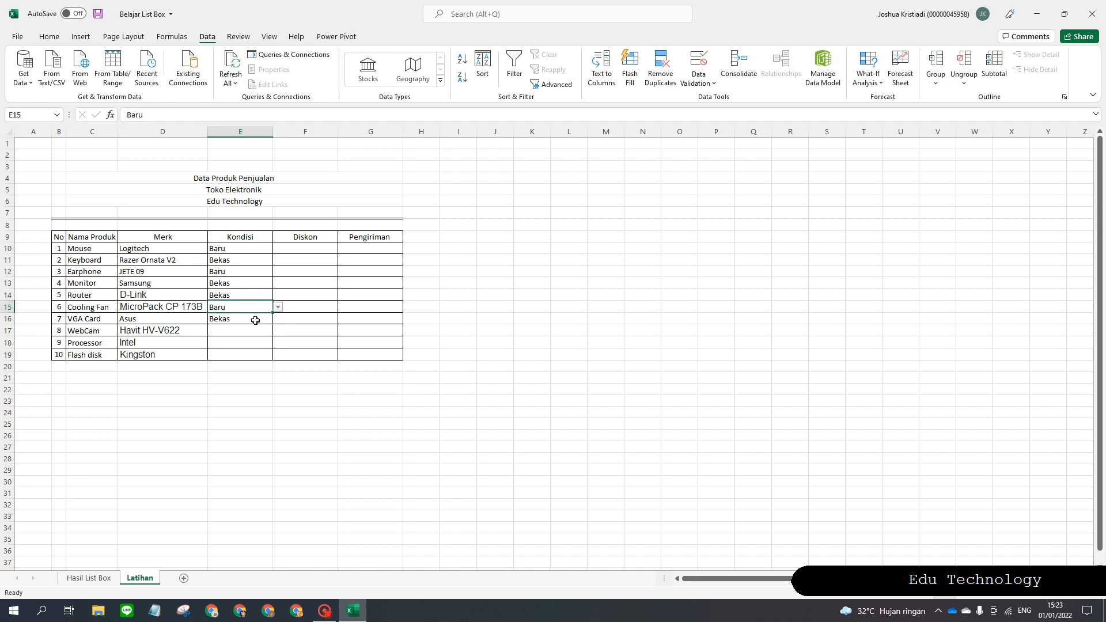
# Set the Kondisi of the WebCam to Baru and of the Processor to Bekas from the dropdown lists.
pyautogui.click(248, 330)
pyautogui.click(278, 331)
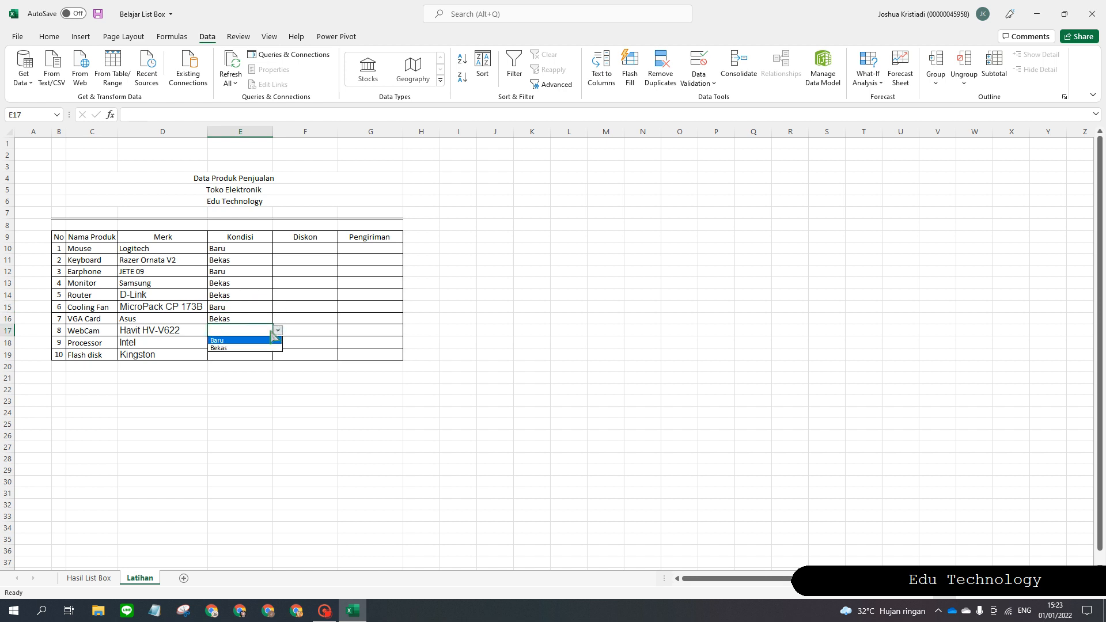
pyautogui.click(247, 342)
pyautogui.click(247, 347)
pyautogui.click(277, 342)
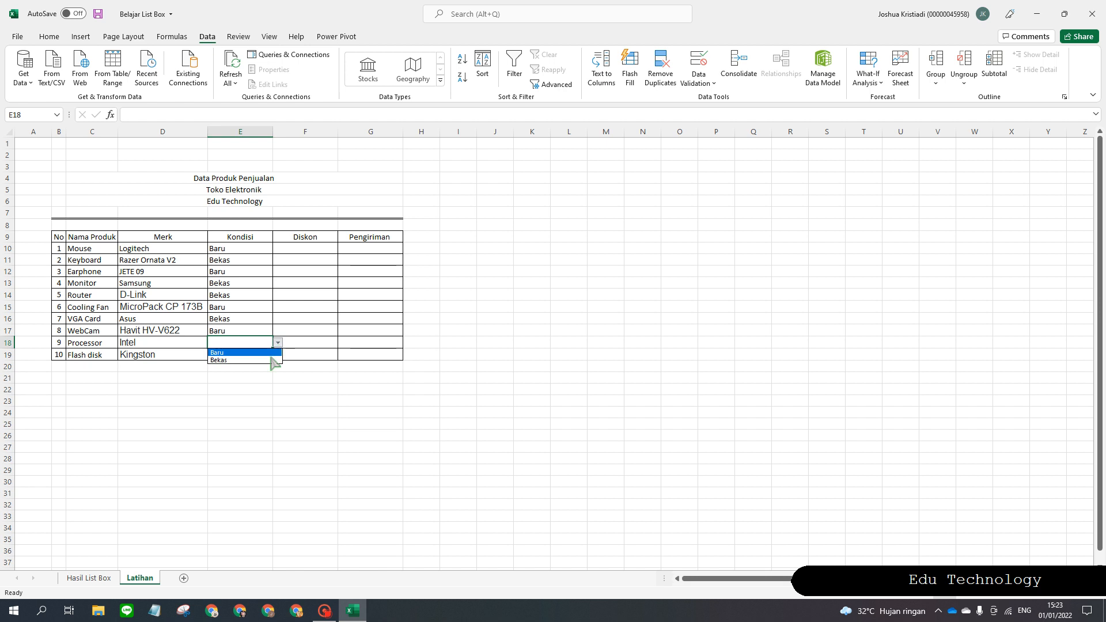
pyautogui.click(253, 363)
# Set the Kondisi of the Flash disk to Baru from its dropdown list.
pyautogui.click(264, 355)
pyautogui.click(278, 354)
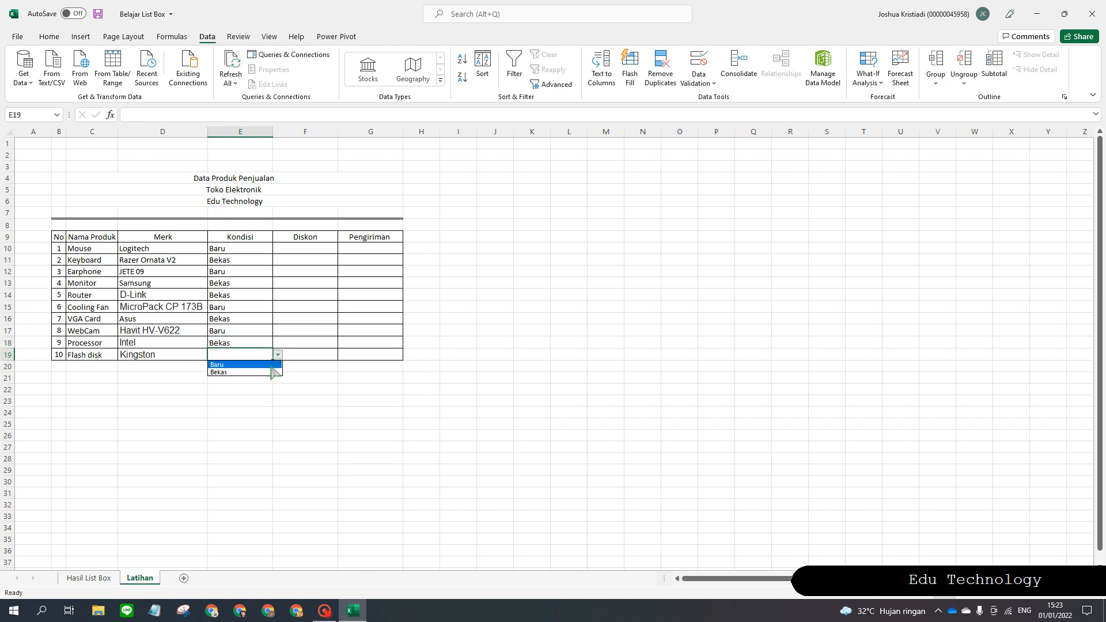
pyautogui.click(272, 365)
# Open Data Validation for the Diskon cells F10:F19 and allow only List values.
pyautogui.click(314, 294)
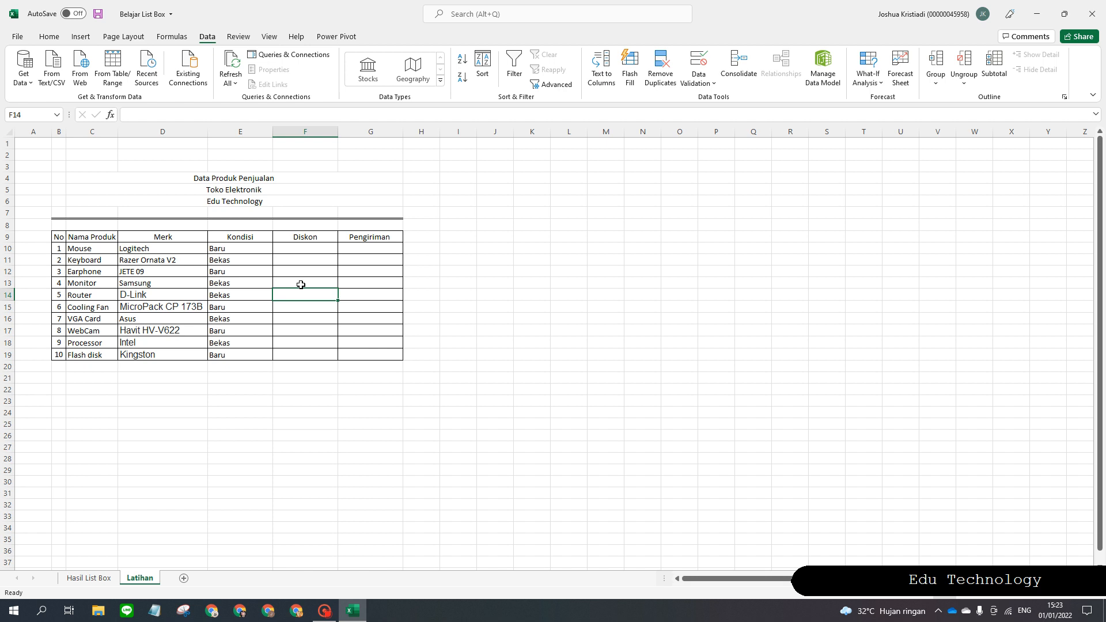
pyautogui.click(326, 248)
pyautogui.moveTo(326, 248); pyautogui.dragTo(314, 353)
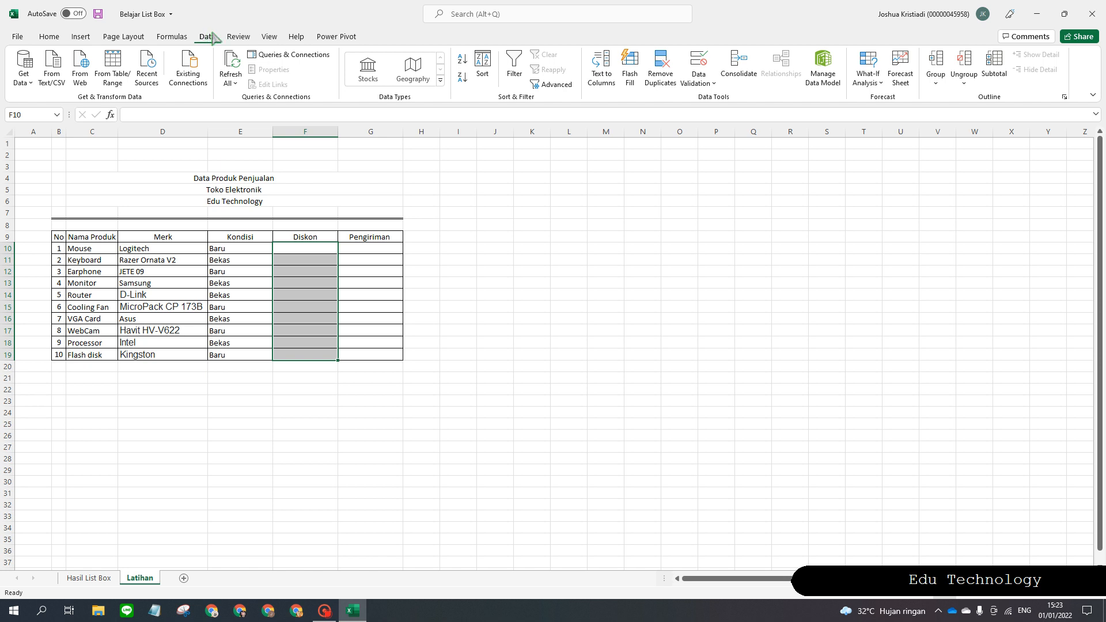
pyautogui.click(714, 86)
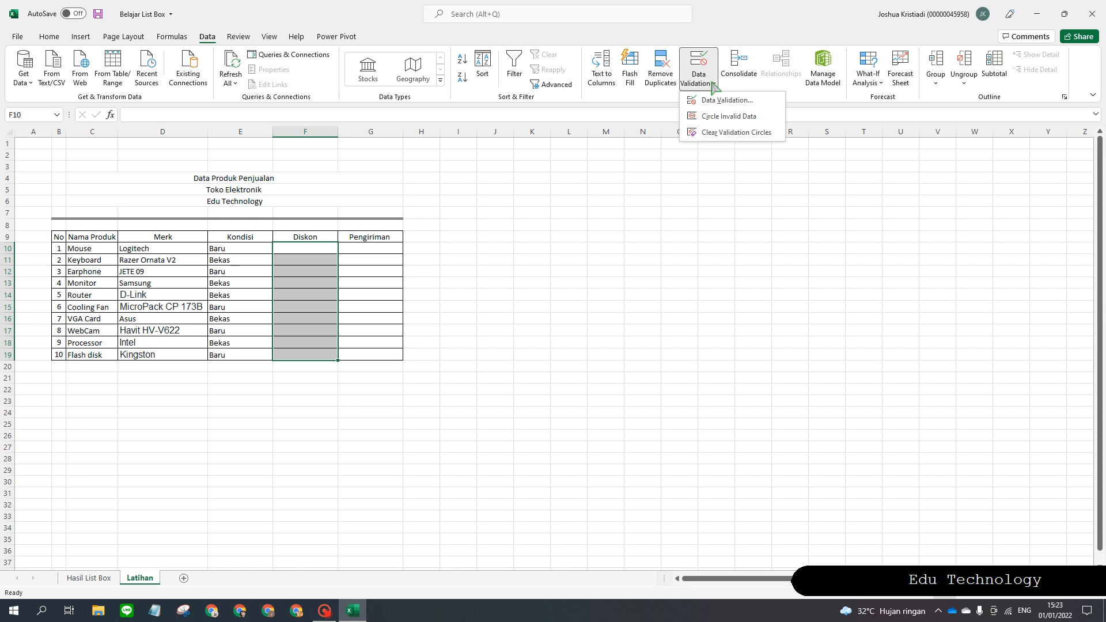
pyautogui.click(728, 100)
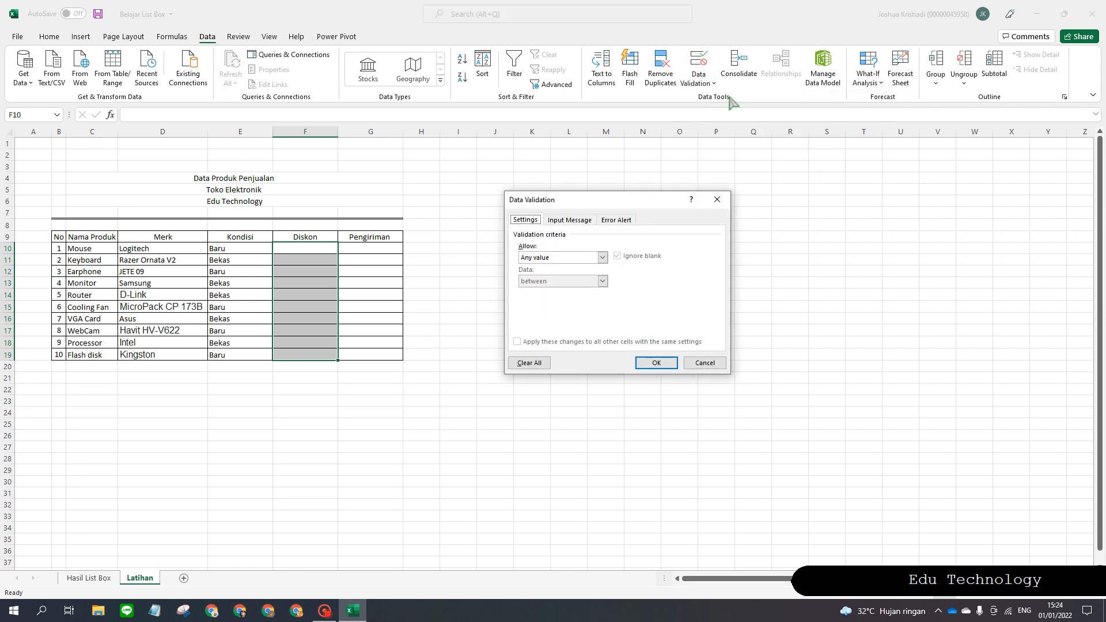
pyautogui.click(603, 257)
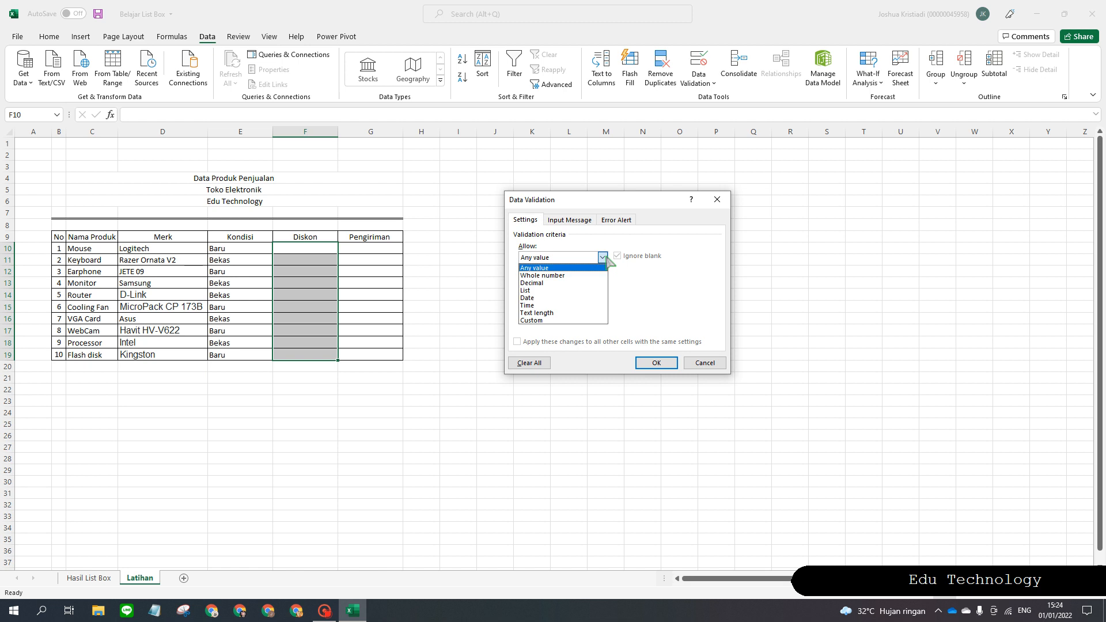
pyautogui.click(581, 290)
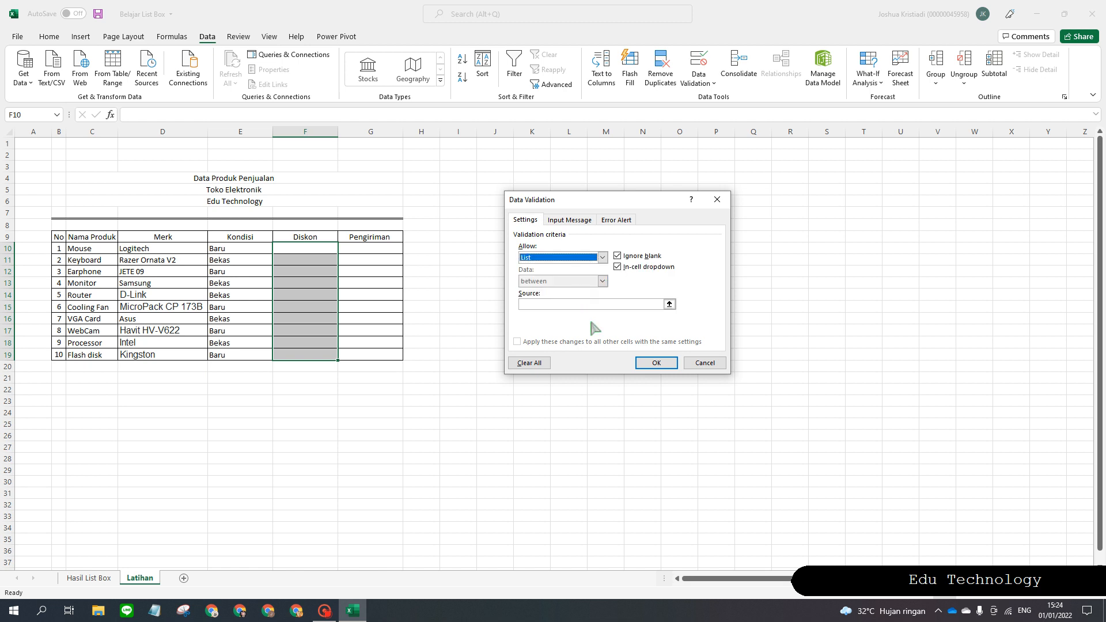
# Enter 1%;5%;10%;15% as the list source for the Diskon cells and apply the validation.
pyautogui.click(600, 304)
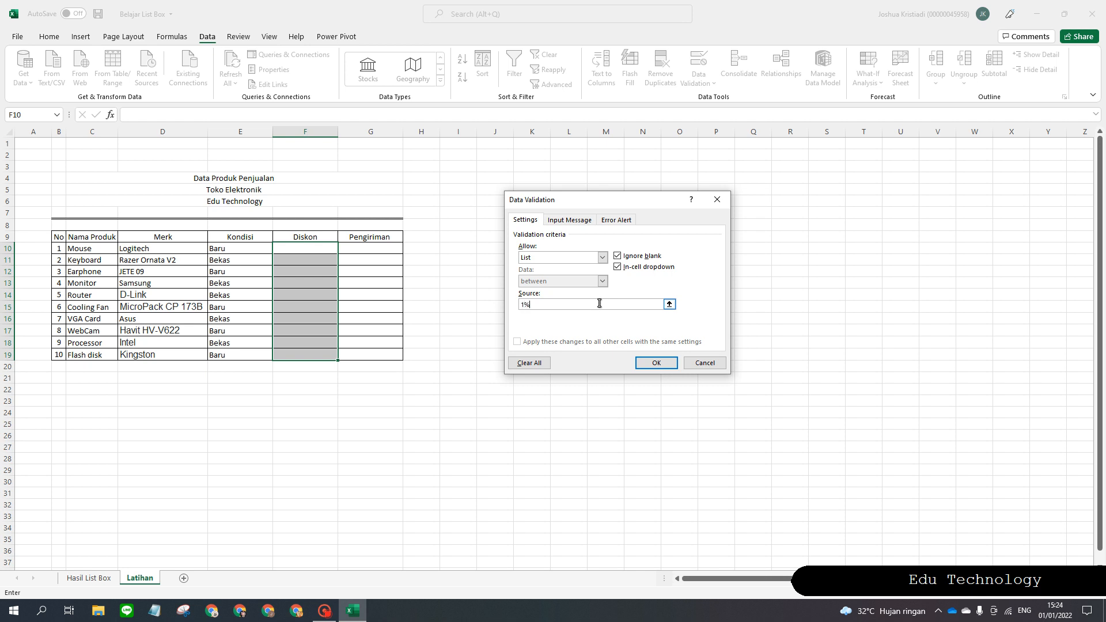
pyautogui.write(';')
pyautogui.write('5%;10%;15%')
pyautogui.click(656, 363)
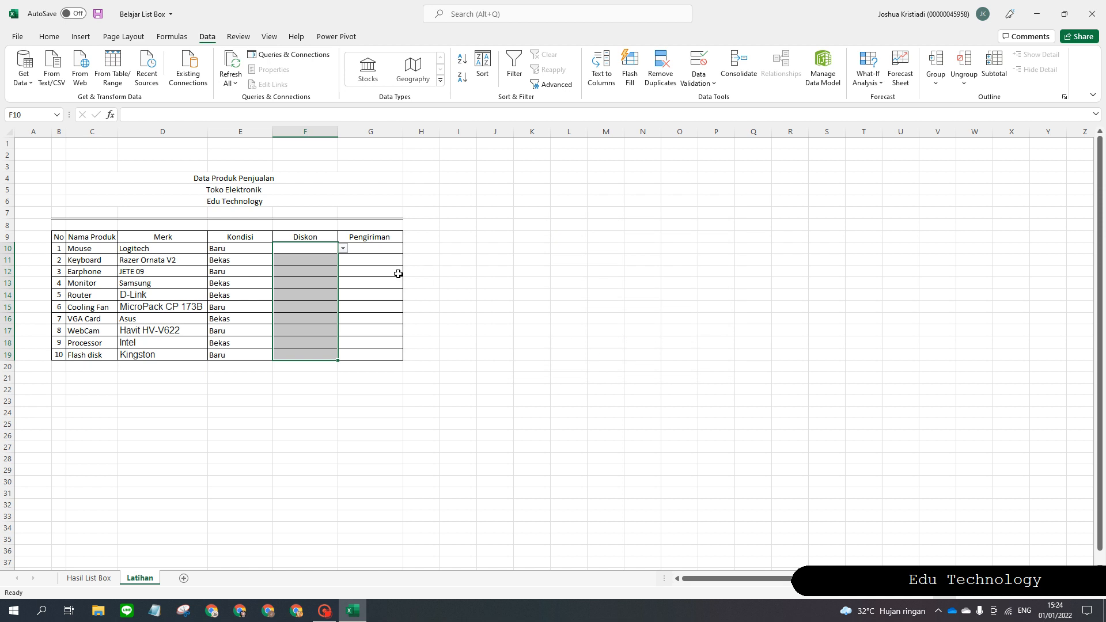
pyautogui.click(592, 304)
# Set the Diskon of the Mouse to 5% and of the Keyboard to 10% from the dropdown lists.
pyautogui.click(310, 249)
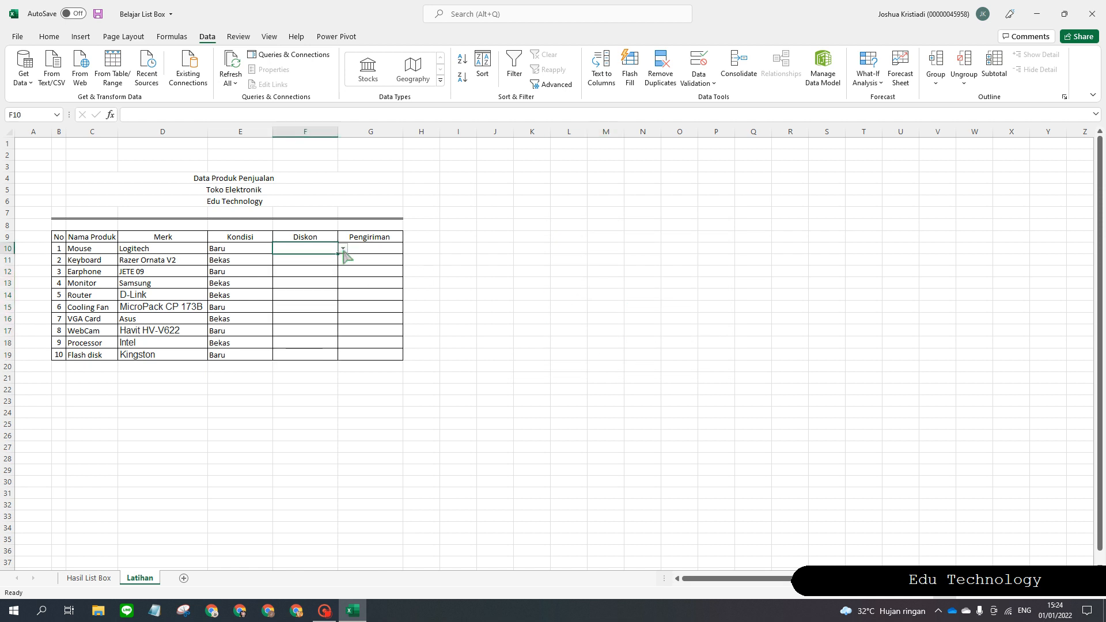
pyautogui.click(342, 249)
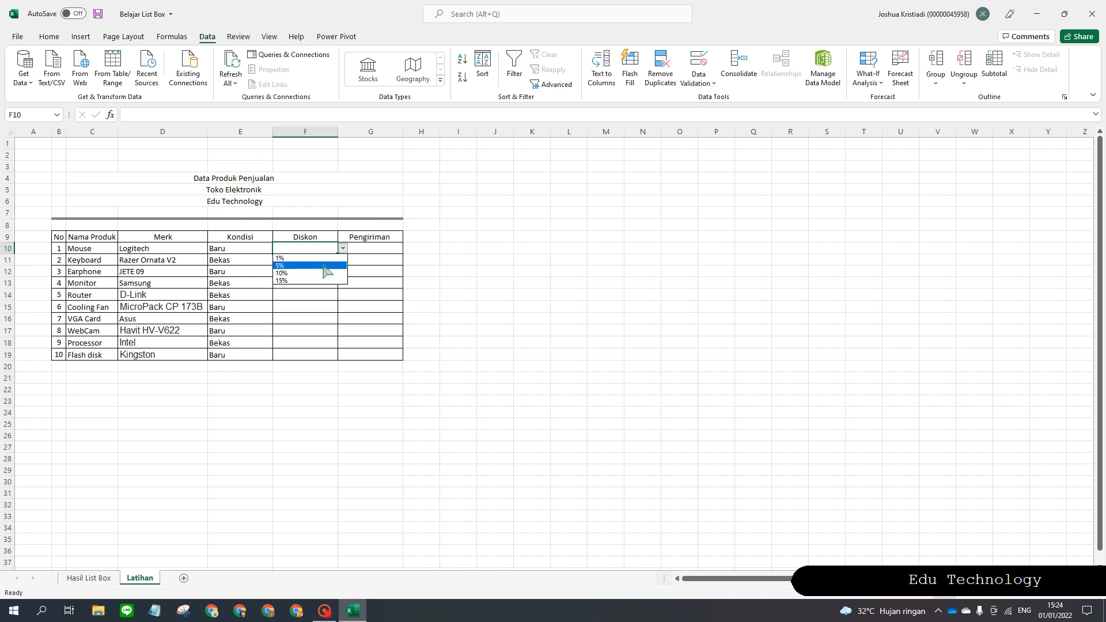
pyautogui.click(324, 266)
pyautogui.click(324, 266)
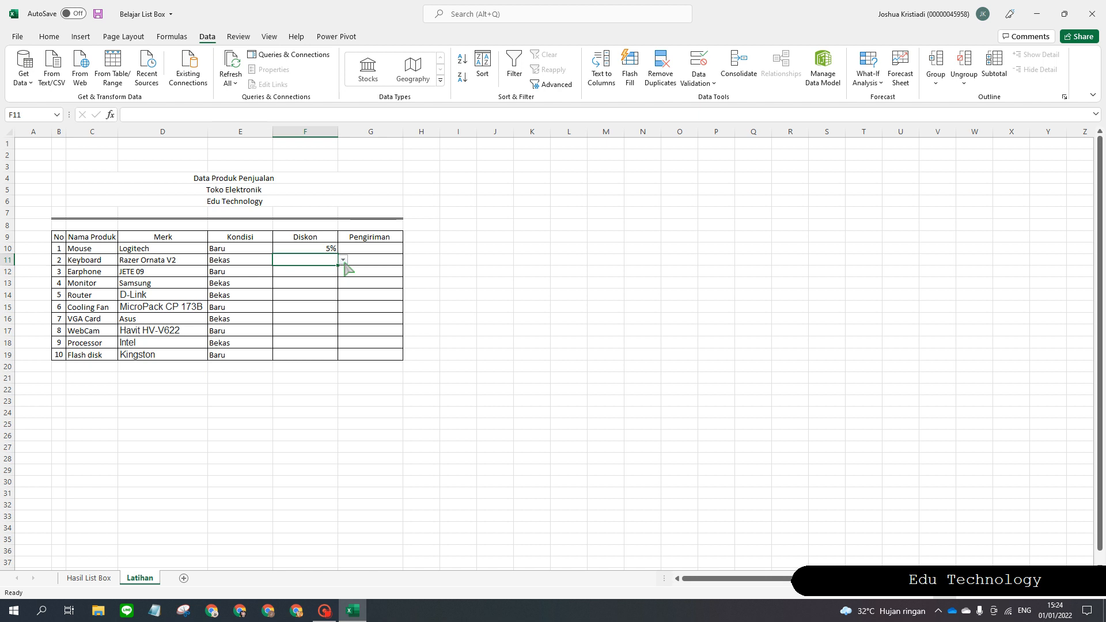
pyautogui.click(343, 260)
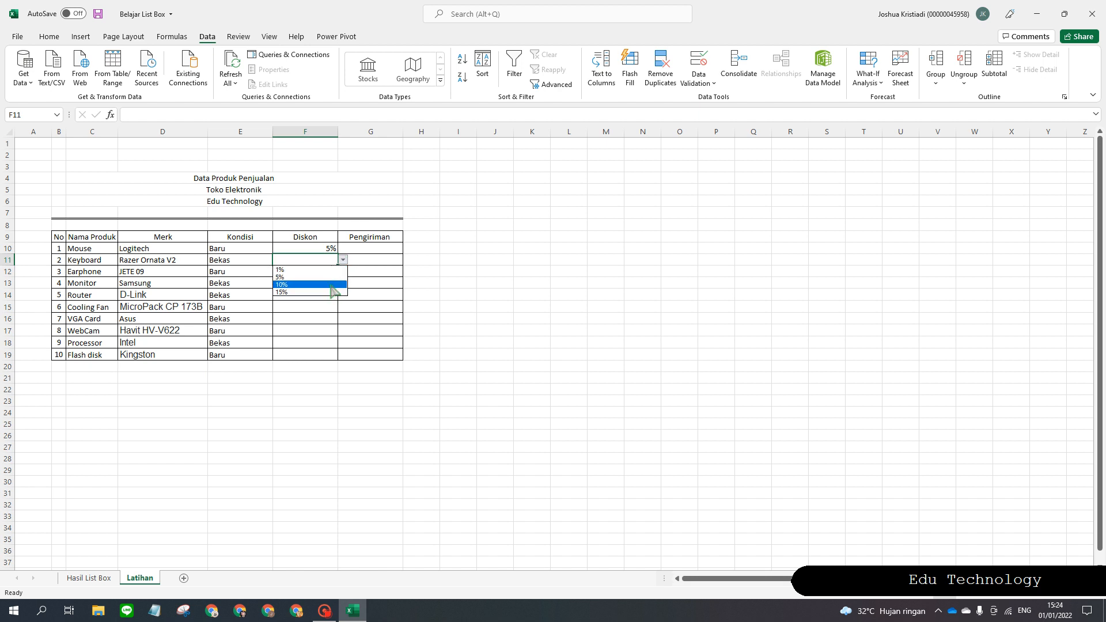
pyautogui.click(332, 284)
# Set the Diskon of the Earphone to 5% and of the Monitor to 15% from the dropdown lists.
pyautogui.click(321, 274)
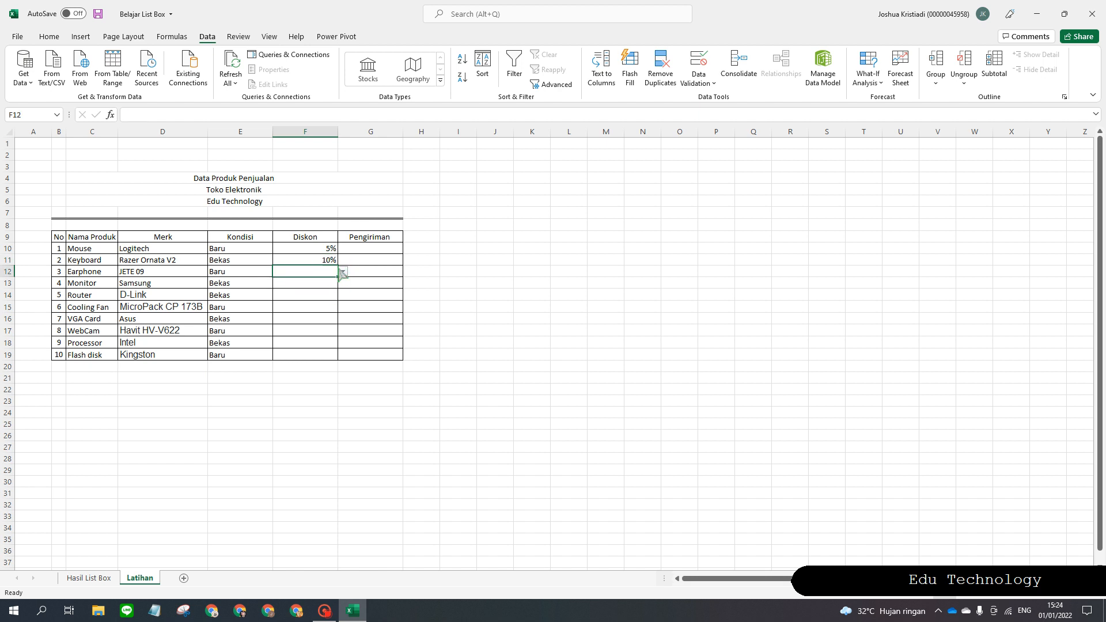
pyautogui.click(342, 271)
pyautogui.click(325, 289)
pyautogui.click(304, 284)
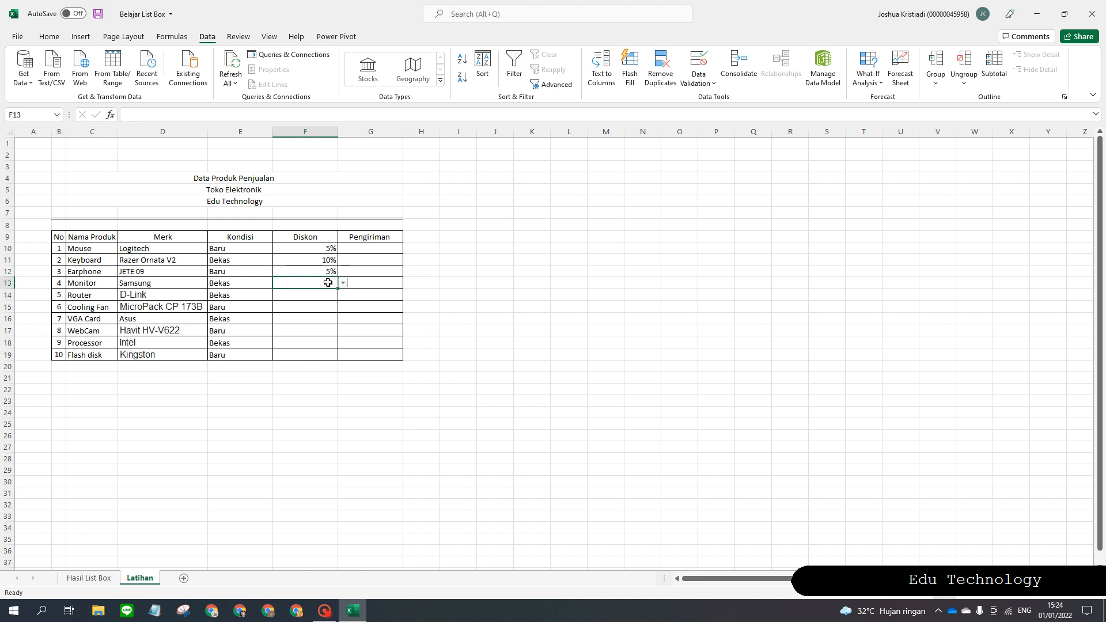
pyautogui.click(343, 282)
pyautogui.click(333, 315)
# Set the Diskon of the Router to 10% and of the Cooling Fan to 1% from the dropdown lists.
pyautogui.click(316, 293)
pyautogui.click(343, 295)
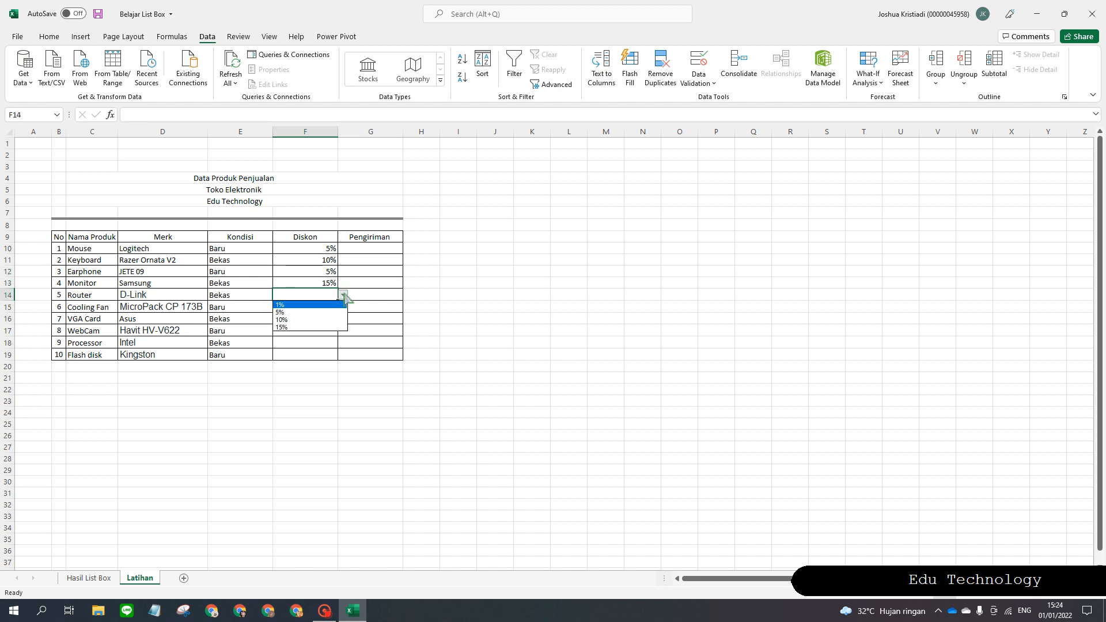
pyautogui.click(333, 316)
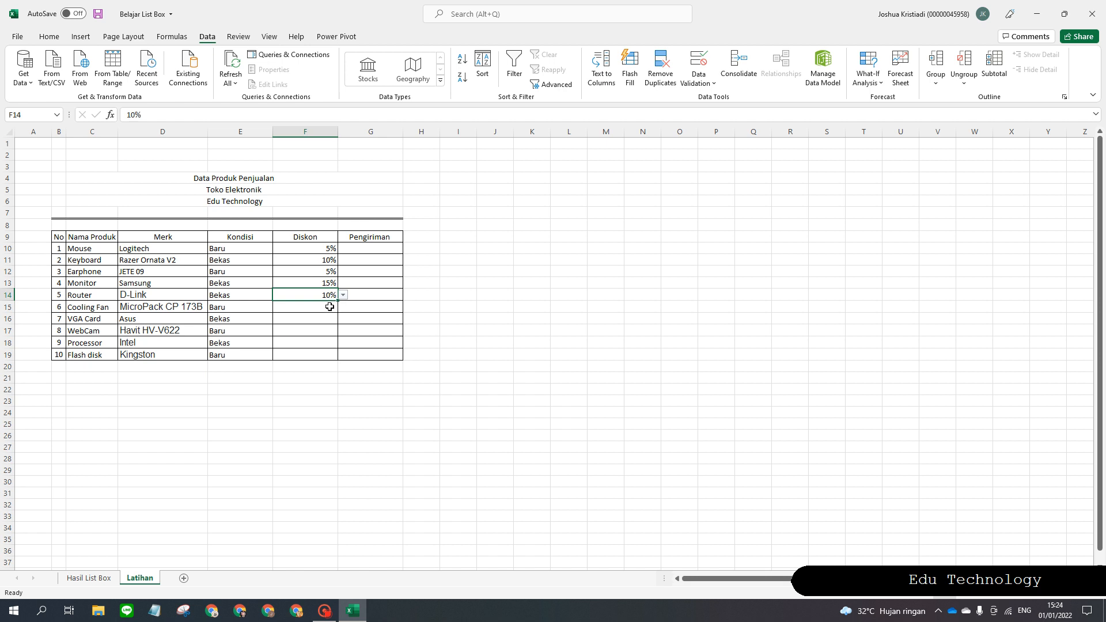
pyautogui.click(331, 308)
pyautogui.click(343, 308)
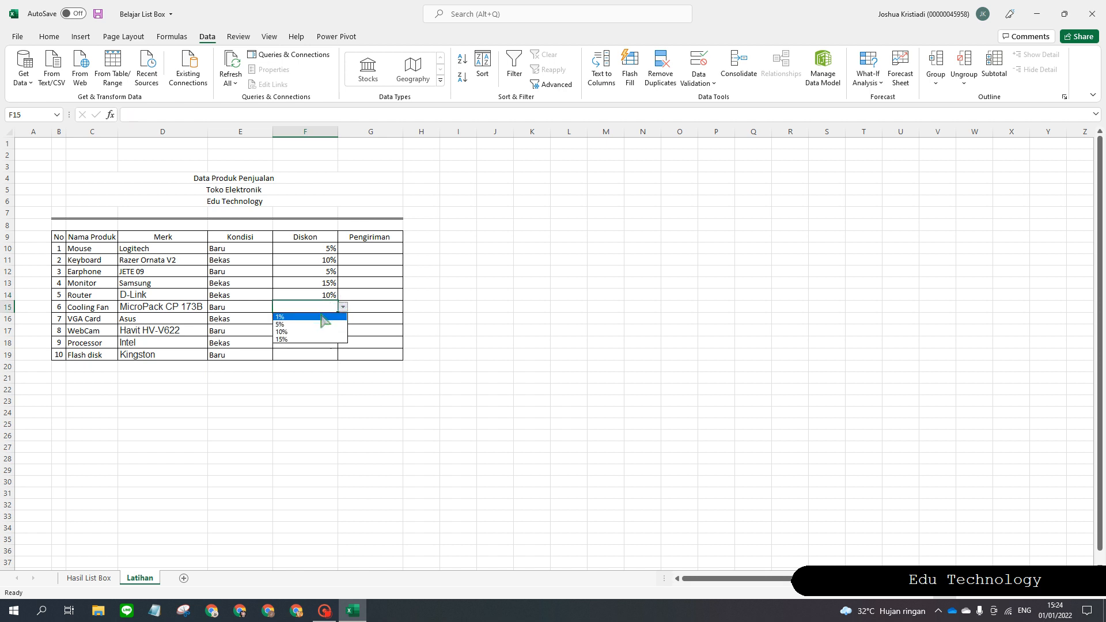
pyautogui.click(327, 316)
# Set the Diskon of the VGA Card to 5% and of the WebCam to 1% from the dropdown lists.
pyautogui.click(316, 320)
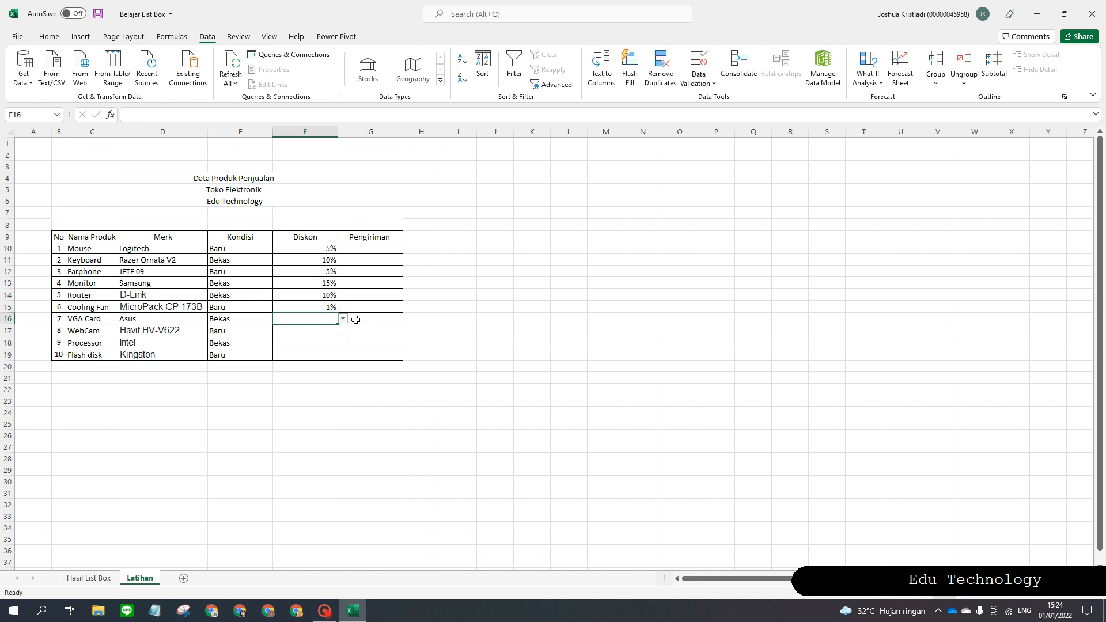
pyautogui.click(344, 319)
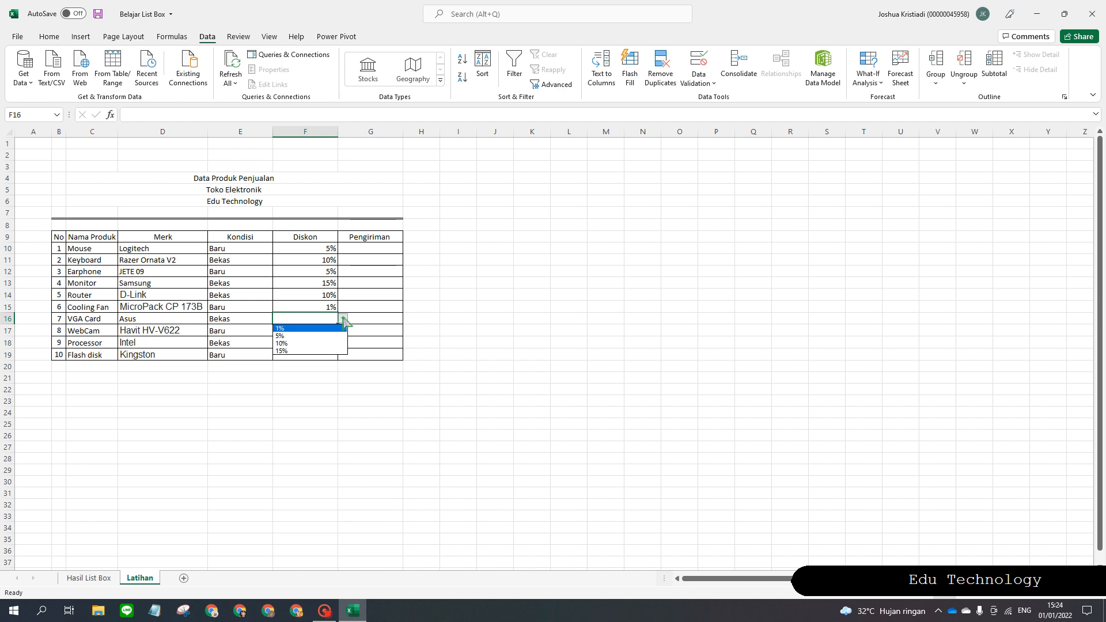
pyautogui.click(320, 336)
pyautogui.click(322, 332)
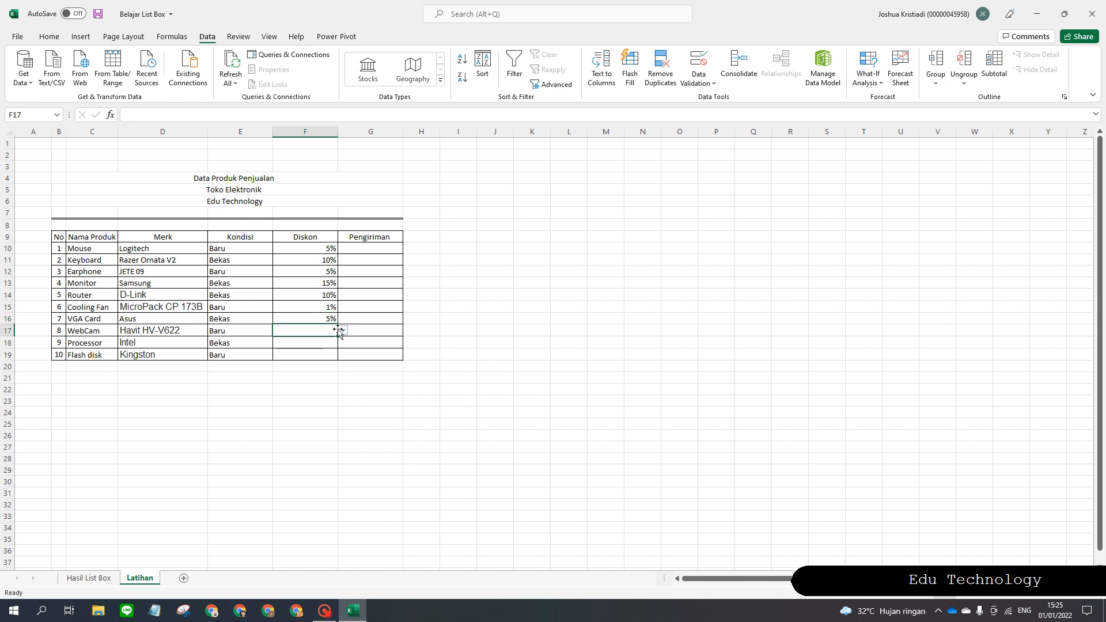
pyautogui.click(343, 330)
pyautogui.click(326, 341)
# Set the Diskon of the Processor to 15% and of the Flash disk to 10% from the dropdown lists.
pyautogui.click(328, 343)
pyautogui.click(344, 343)
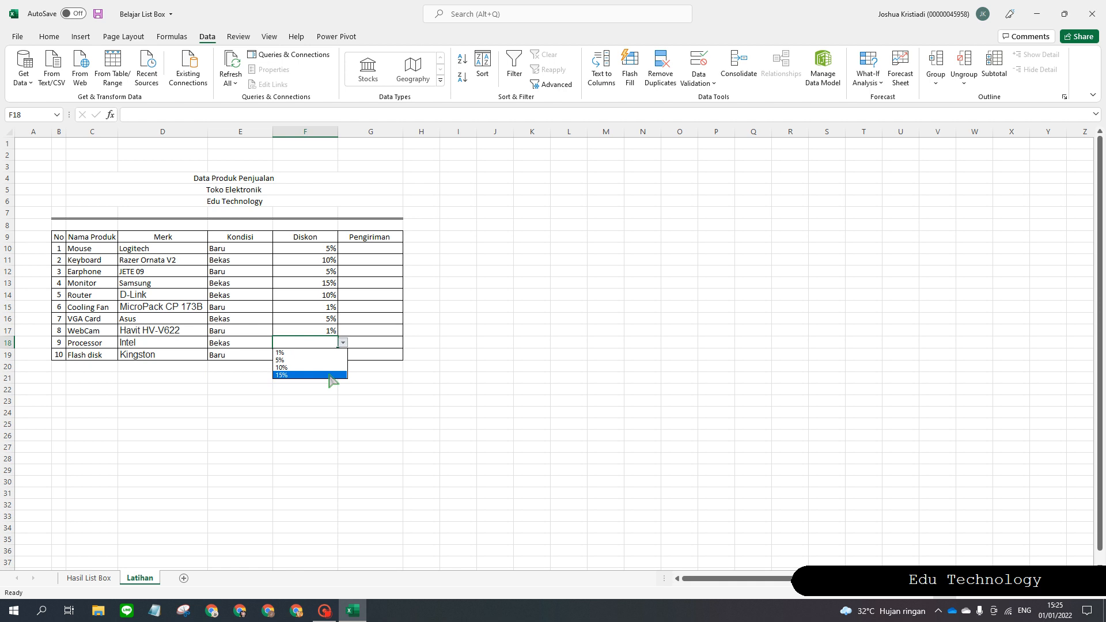
pyautogui.click(303, 375)
pyautogui.click(323, 355)
pyautogui.click(344, 356)
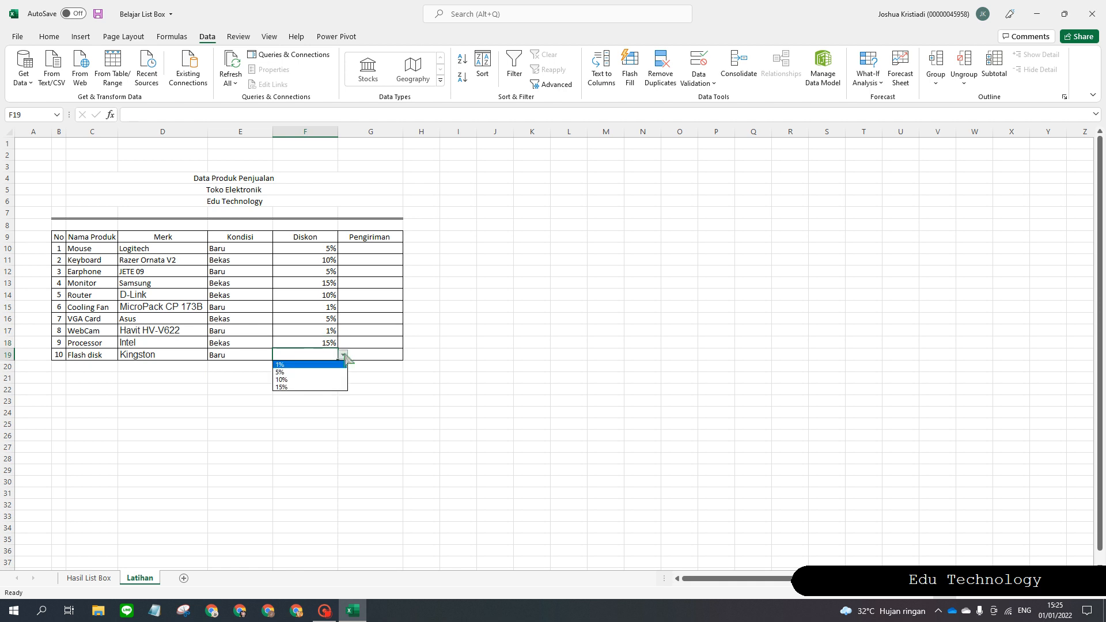
pyautogui.click(329, 379)
pyautogui.click(332, 376)
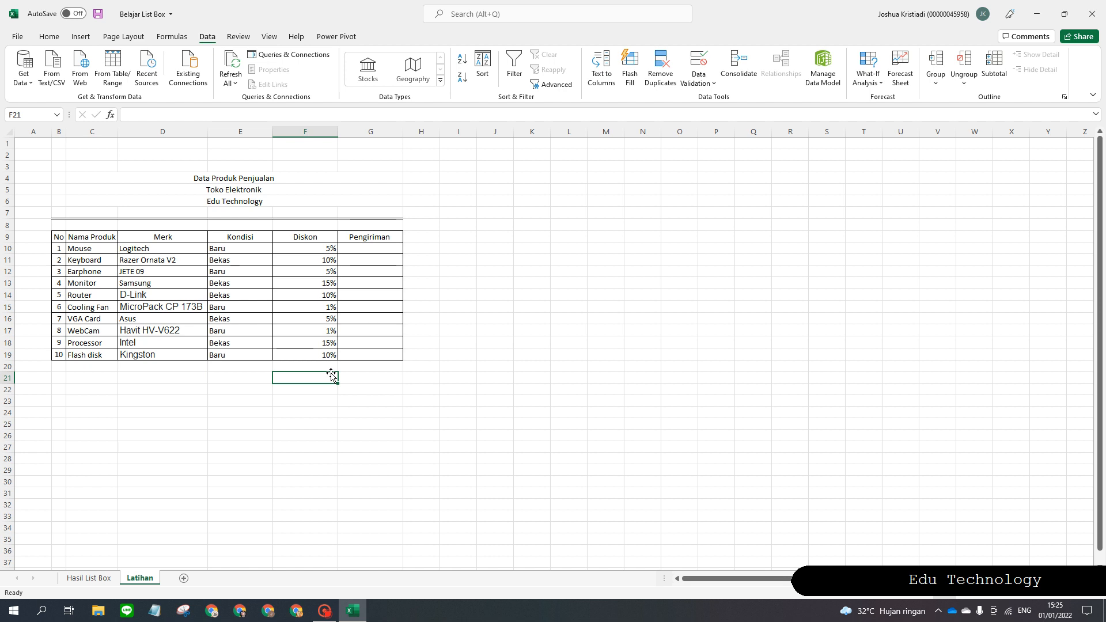
# Open Data Validation for the Pengiriman cells G10:G19 and allow only List values.
pyautogui.click(379, 246)
pyautogui.click(669, 329)
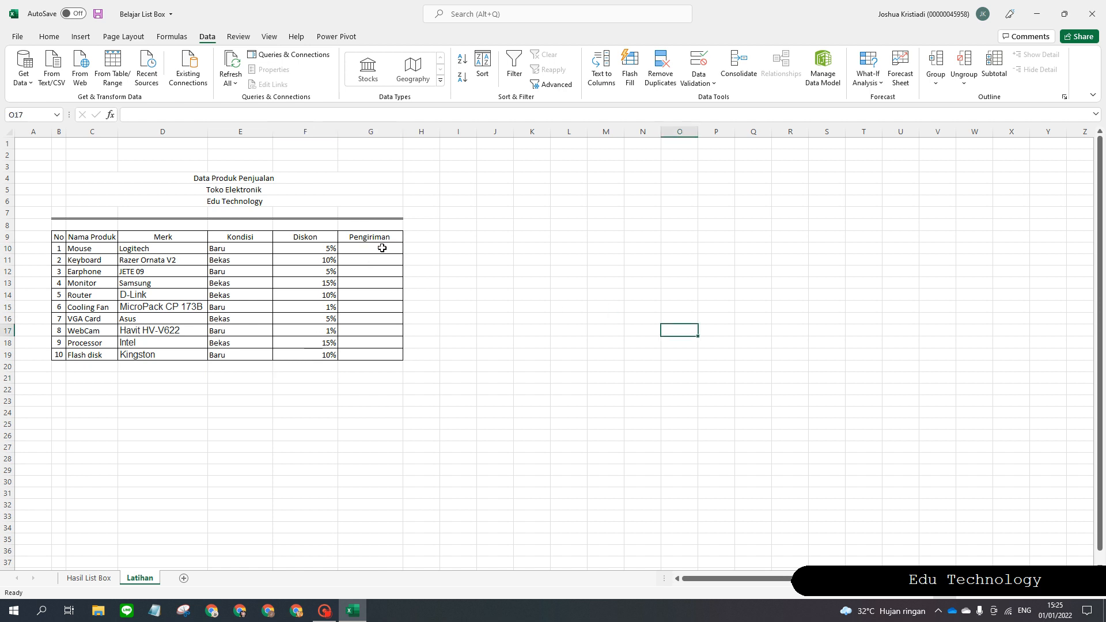
pyautogui.moveTo(380, 248); pyautogui.dragTo(377, 362)
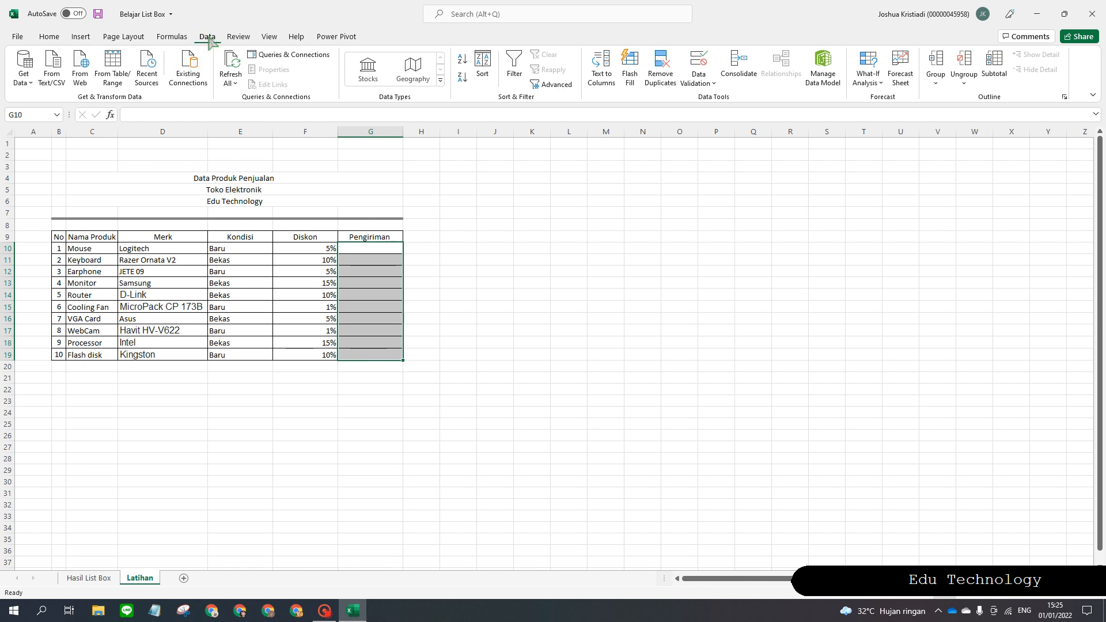
pyautogui.click(708, 84)
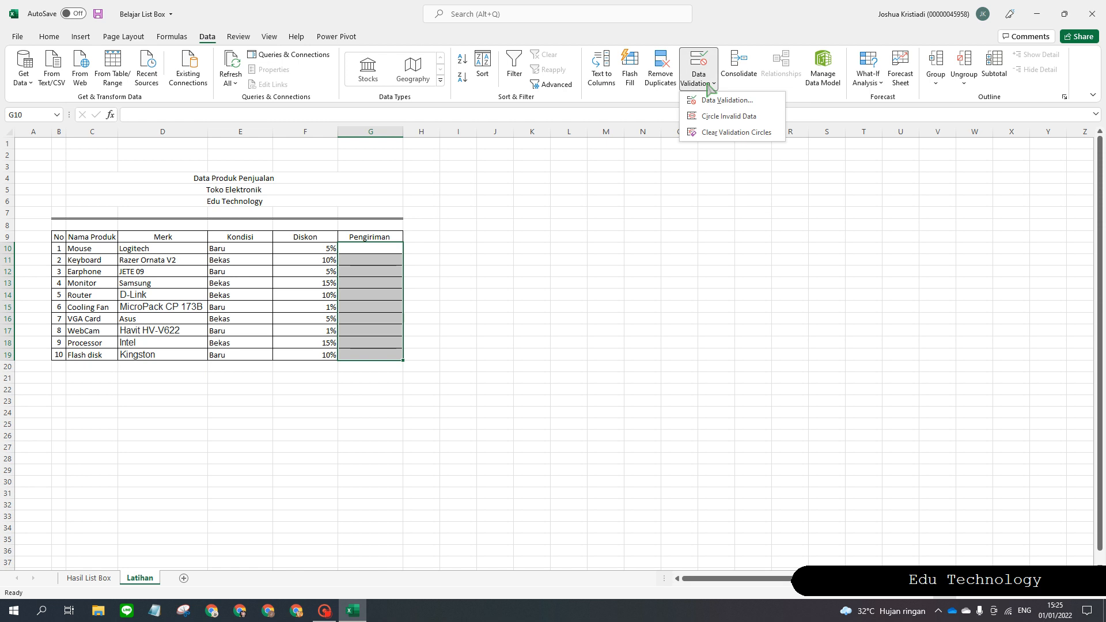
pyautogui.click(742, 108)
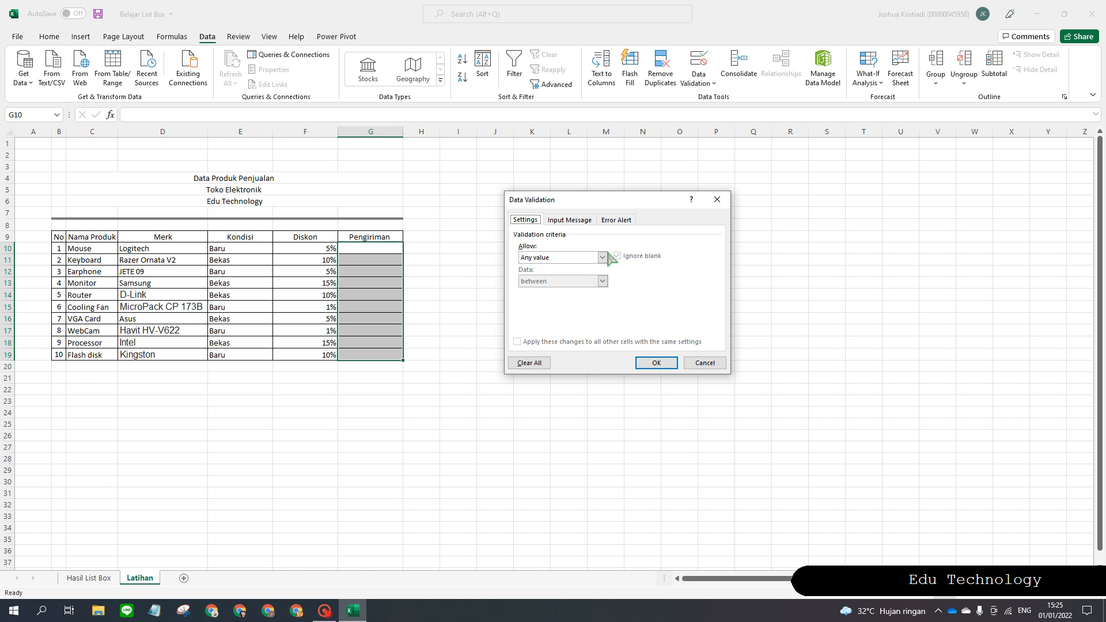
pyautogui.click(605, 257)
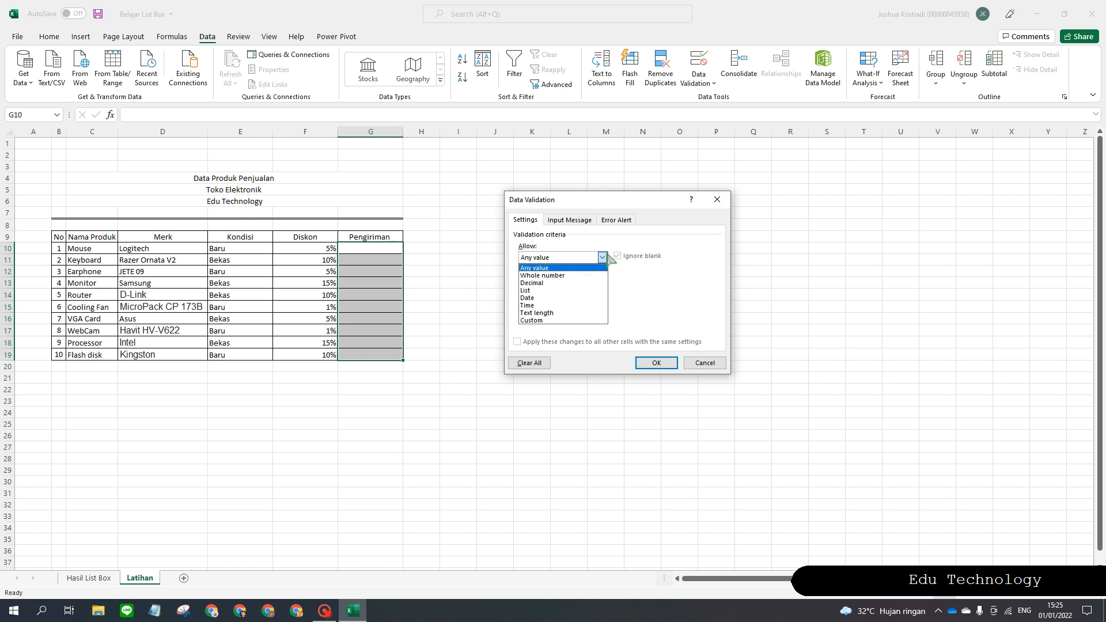
pyautogui.click(568, 291)
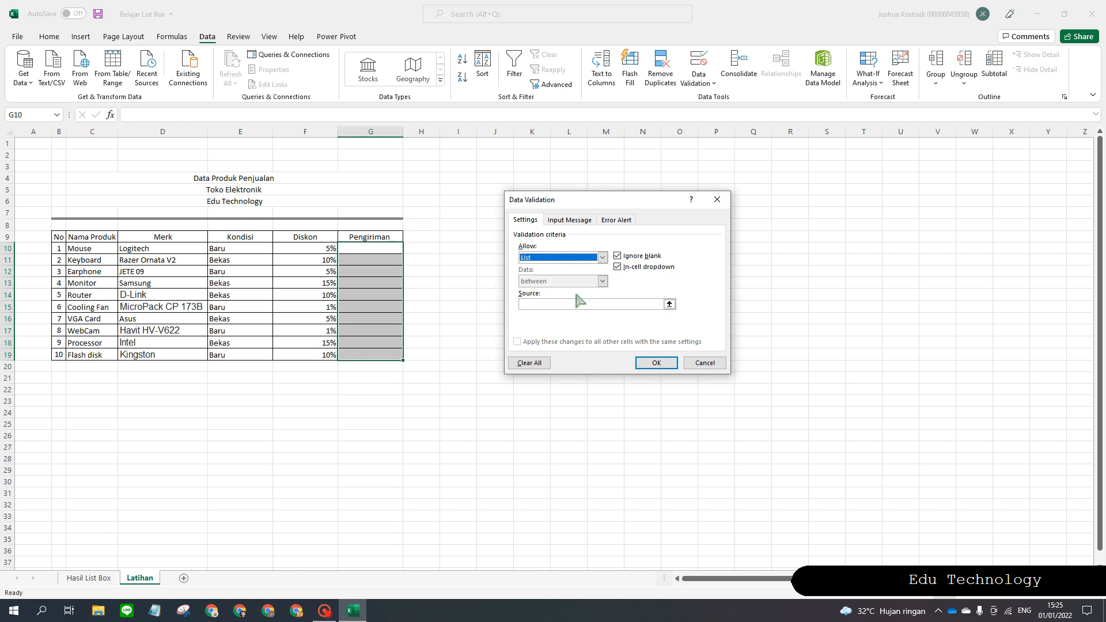
# Enter couriers including AnterAja, SiCepat, JNT, Wahana, Ninja, Grab Express and Gosend as the semicolon-separated Pengiriman list source and apply the validation.
pyautogui.click(573, 304)
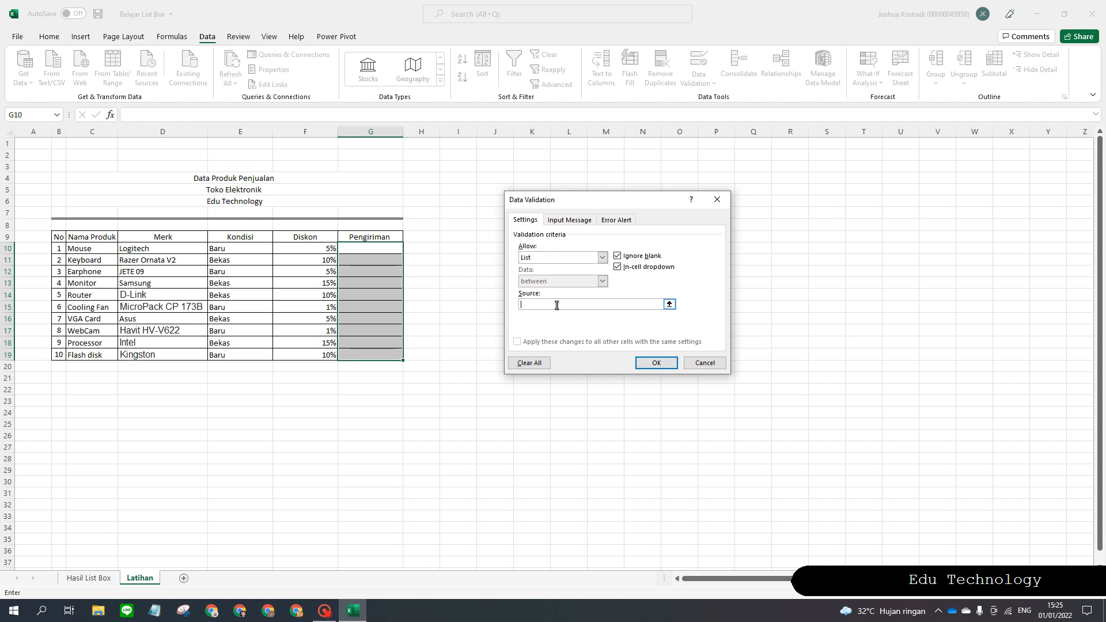
pyautogui.write('An')
pyautogui.write('terAja;SiCepat')
pyautogui.write(';JN')
pyautogui.write('JNT;')
pyautogui.write('Wahana')
pyautogui.write(';Ninja')
pyautogui.write(';Gra')
pyautogui.write('b ')
pyautogui.write('Ex')
pyautogui.write('press')
pyautogui.write(';Gosend')
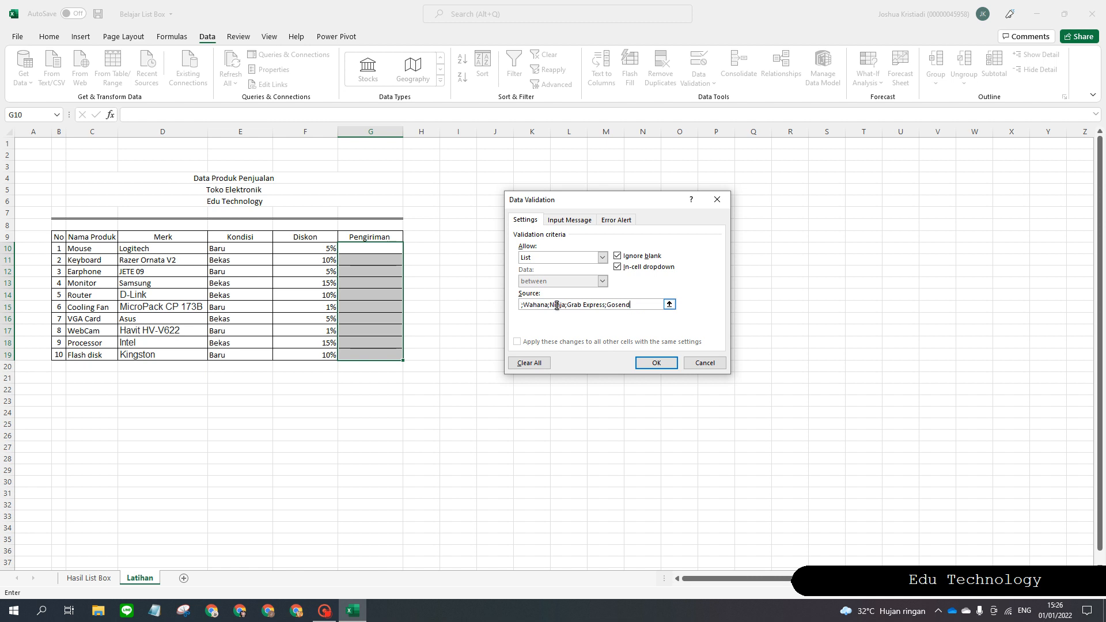
pyautogui.click(656, 364)
pyautogui.click(484, 364)
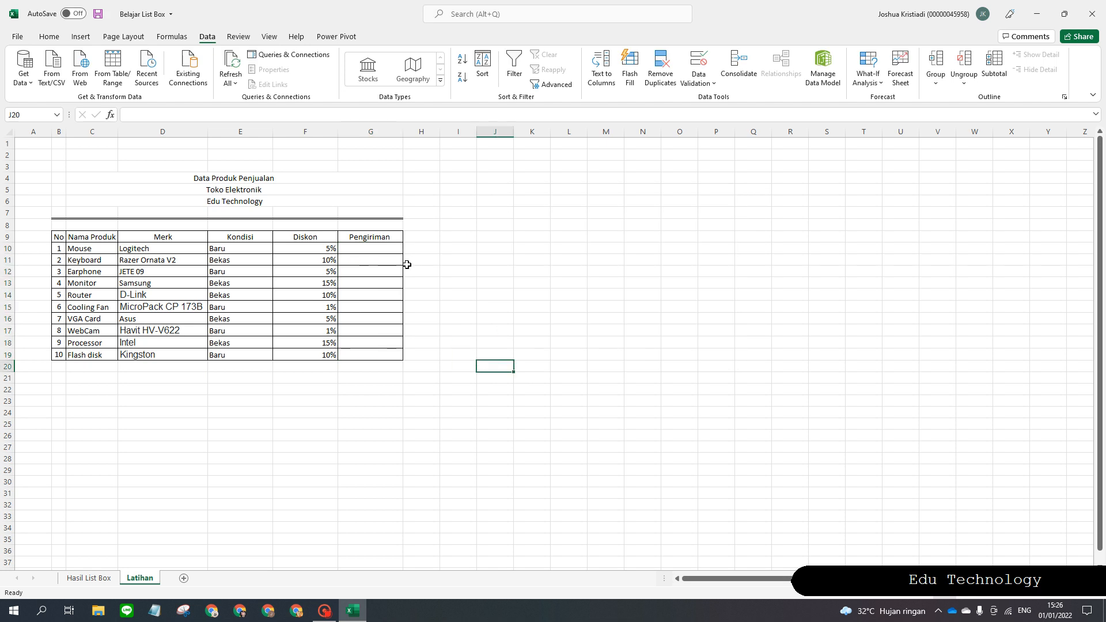
# Set the Pengiriman of the Mouse to Grab Express and of the Keyboard to SiCepat from the dropdown lists.
pyautogui.click(382, 248)
pyautogui.click(408, 247)
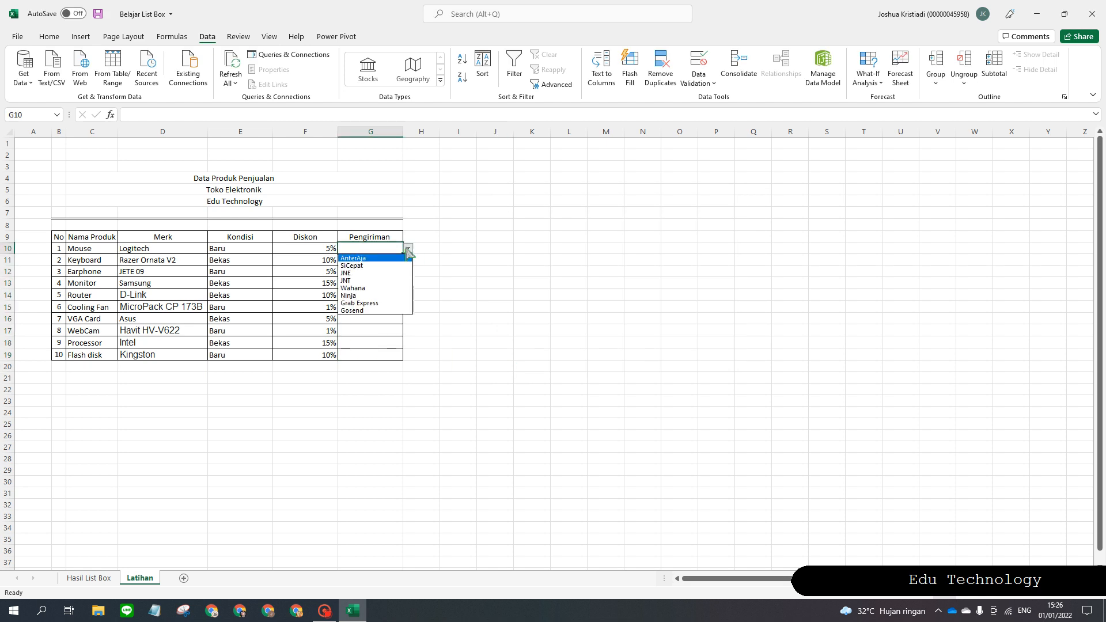
pyautogui.click(392, 303)
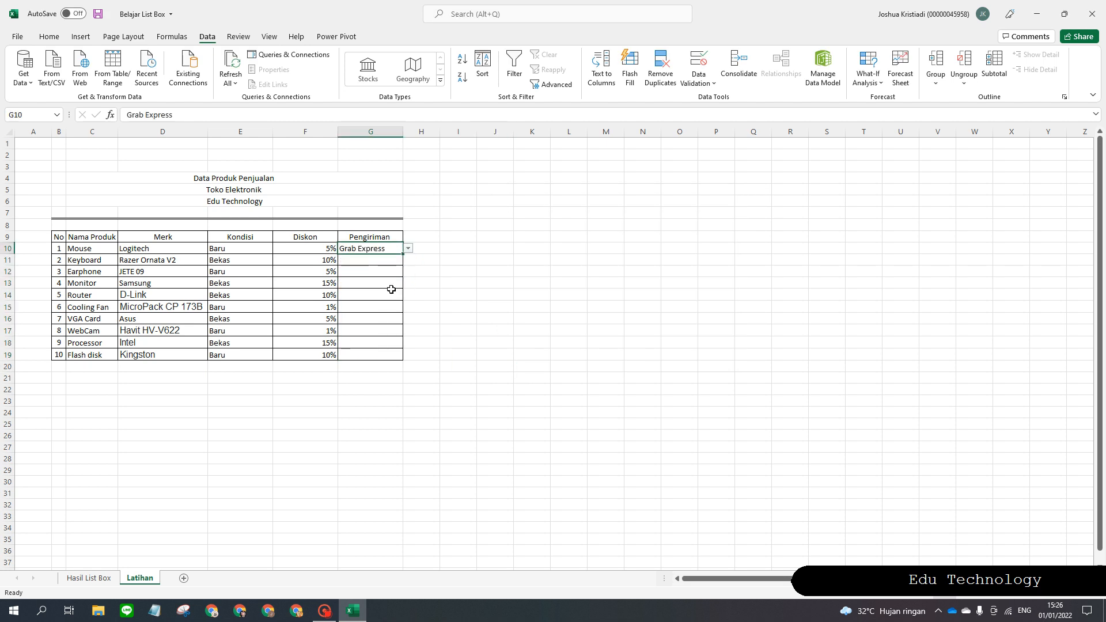
pyautogui.click(384, 262)
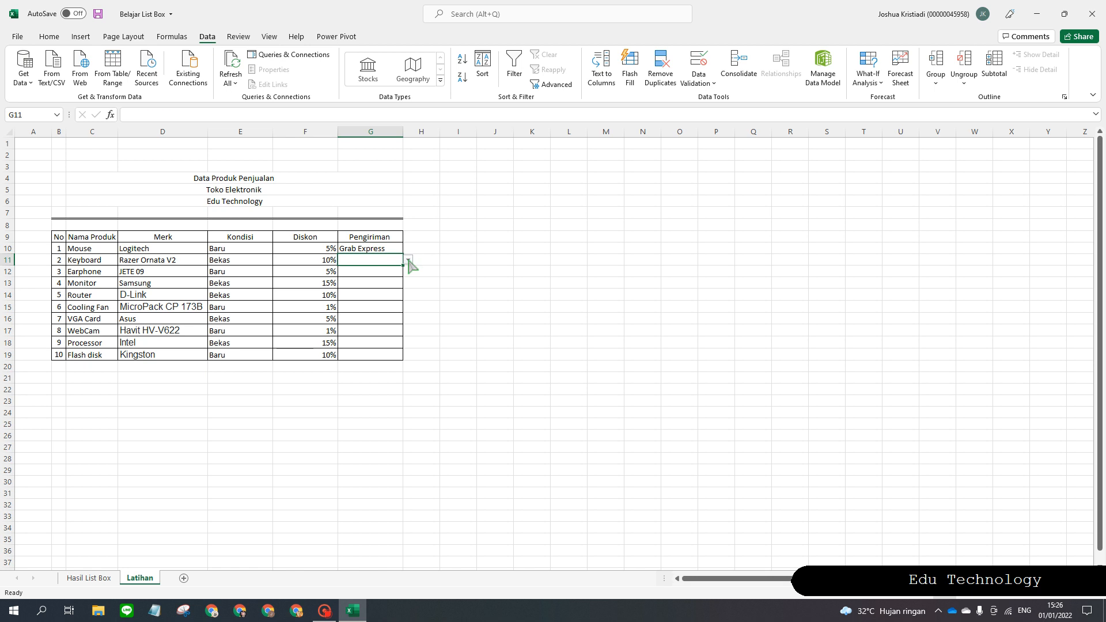
pyautogui.click(408, 260)
pyautogui.click(385, 276)
# Set the Pengiriman of the Earphone to AnterAja and of the Monitor to JNT from the dropdown lists.
pyautogui.click(385, 275)
pyautogui.click(407, 268)
pyautogui.click(399, 272)
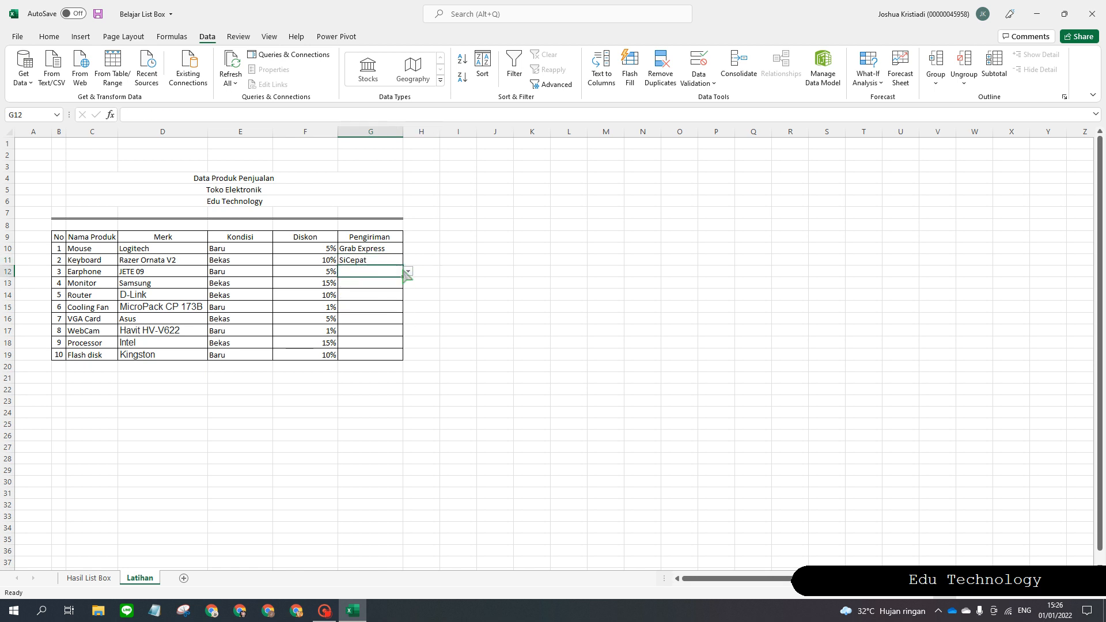
pyautogui.click(408, 271)
pyautogui.click(395, 291)
pyautogui.click(394, 283)
pyautogui.click(408, 283)
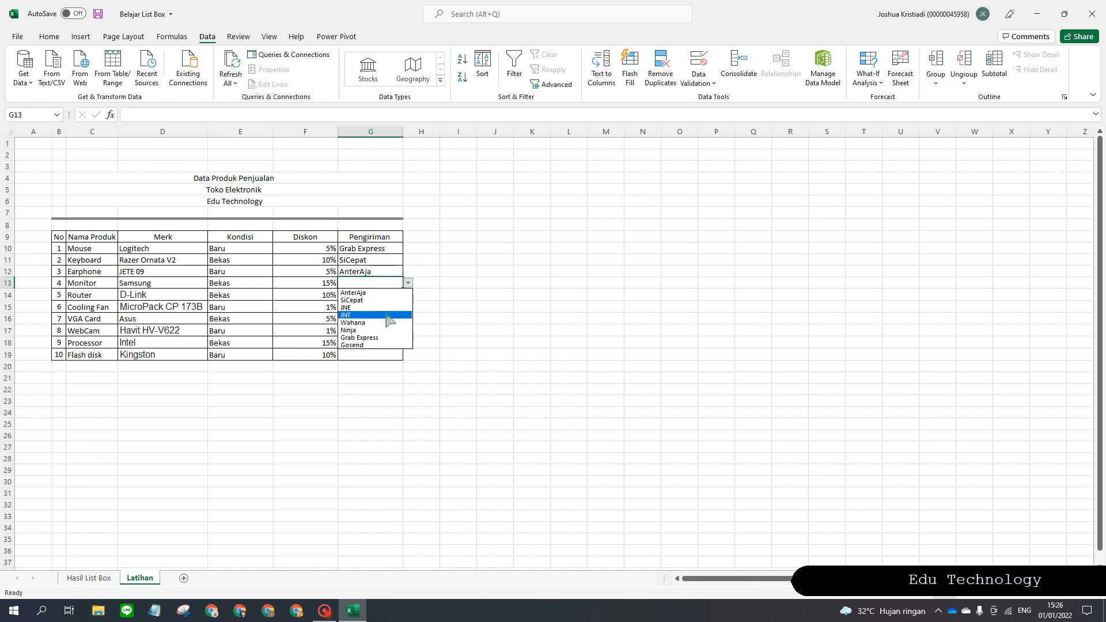
pyautogui.click(389, 320)
# Set the Pengiriman of the Router to Wahana and of the Cooling Fan to SiCepat from the dropdown lists.
pyautogui.click(385, 298)
pyautogui.click(408, 295)
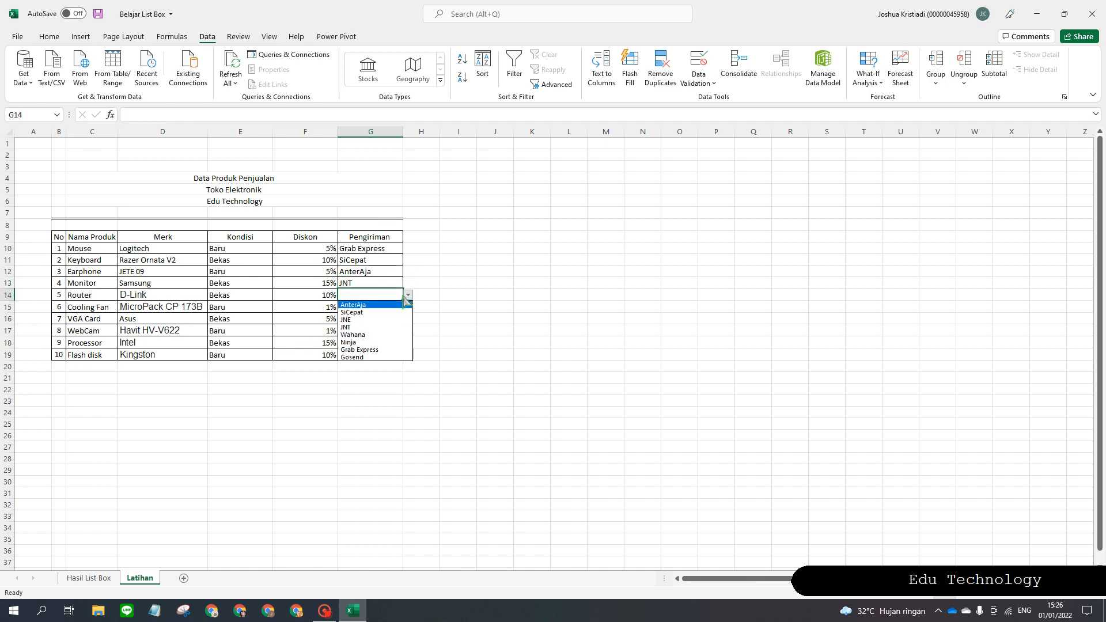
pyautogui.click(372, 334)
pyautogui.click(382, 308)
pyautogui.click(407, 308)
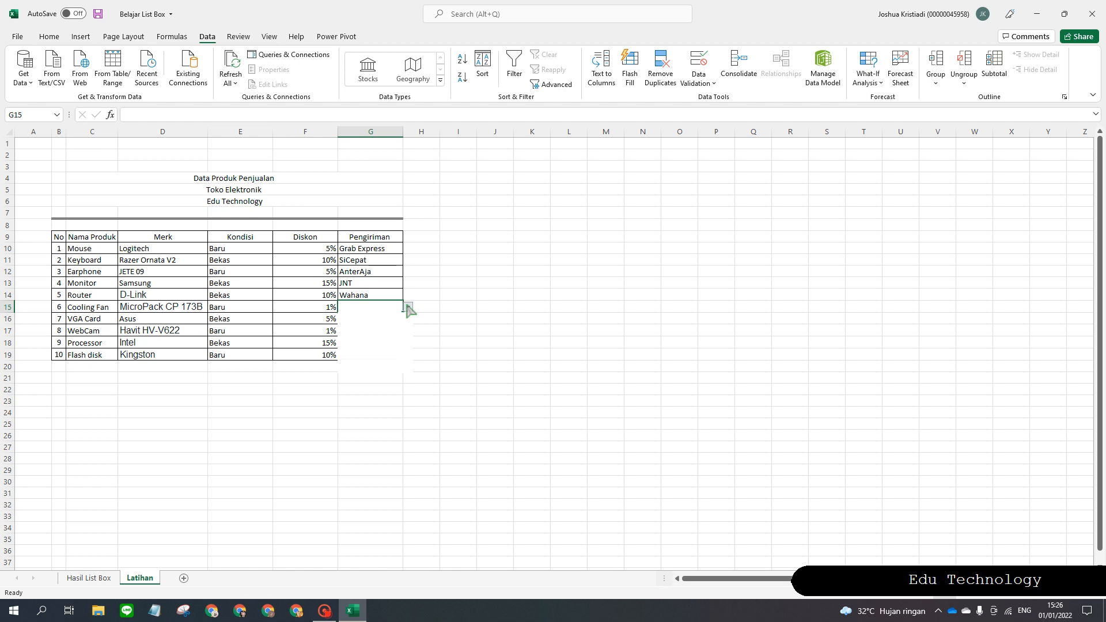
pyautogui.click(388, 326)
# Set the Pengiriman of both the VGA Card and the WebCam to Gosend from the dropdown lists.
pyautogui.click(387, 322)
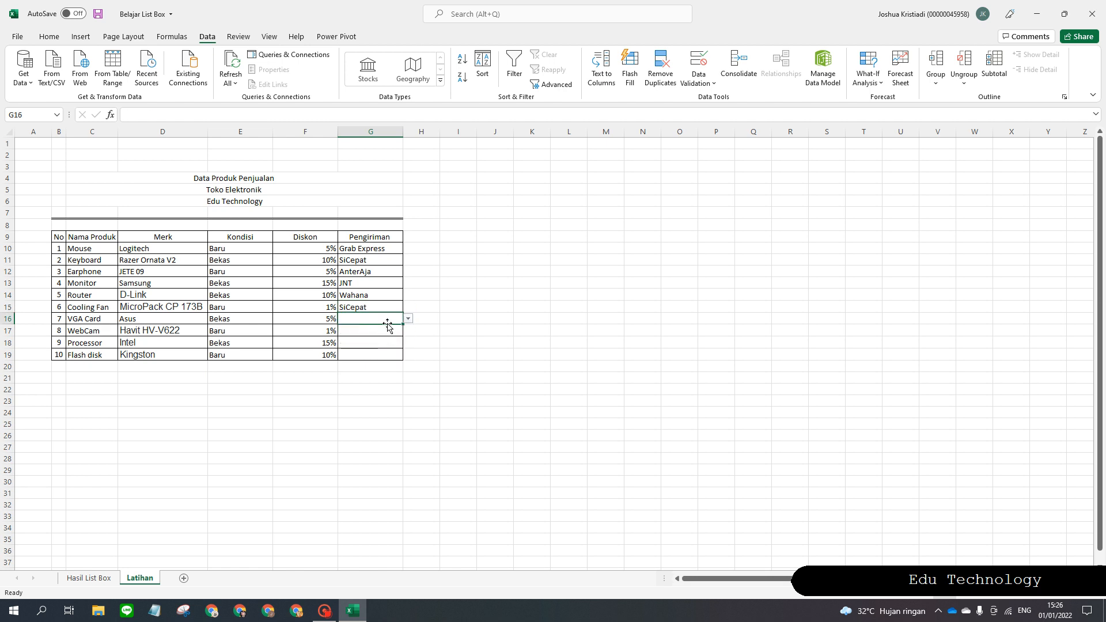
pyautogui.click(407, 319)
pyautogui.click(389, 377)
pyautogui.click(385, 335)
pyautogui.click(407, 331)
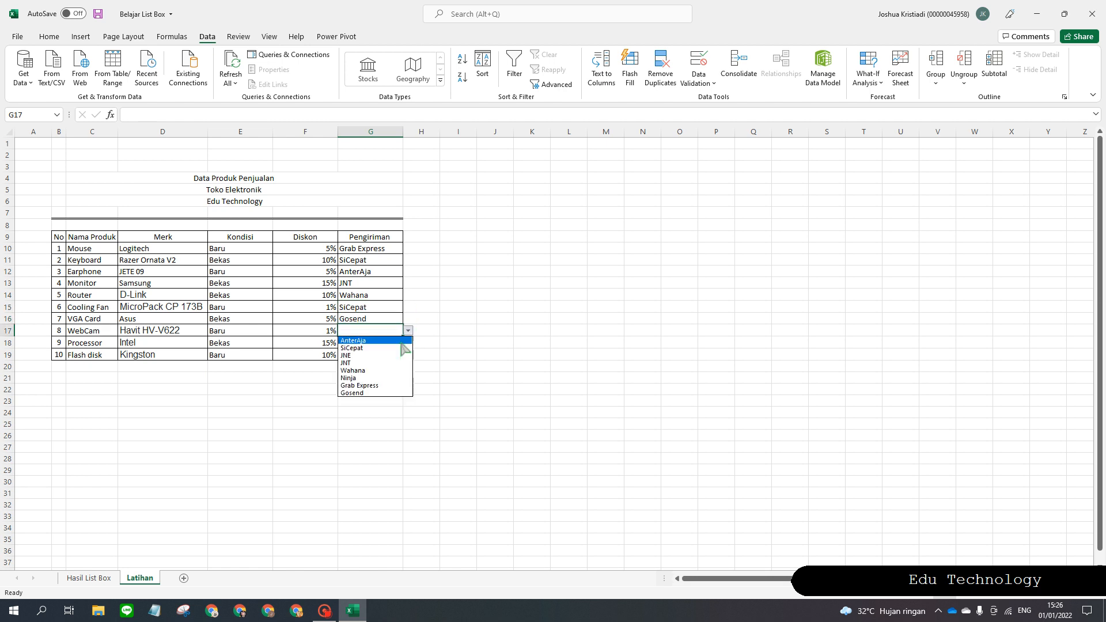
pyautogui.click(389, 394)
# Set the Pengiriman of the Processor to JNE and of the Flash disk to Wahana from the dropdown lists.
pyautogui.click(373, 343)
pyautogui.click(408, 343)
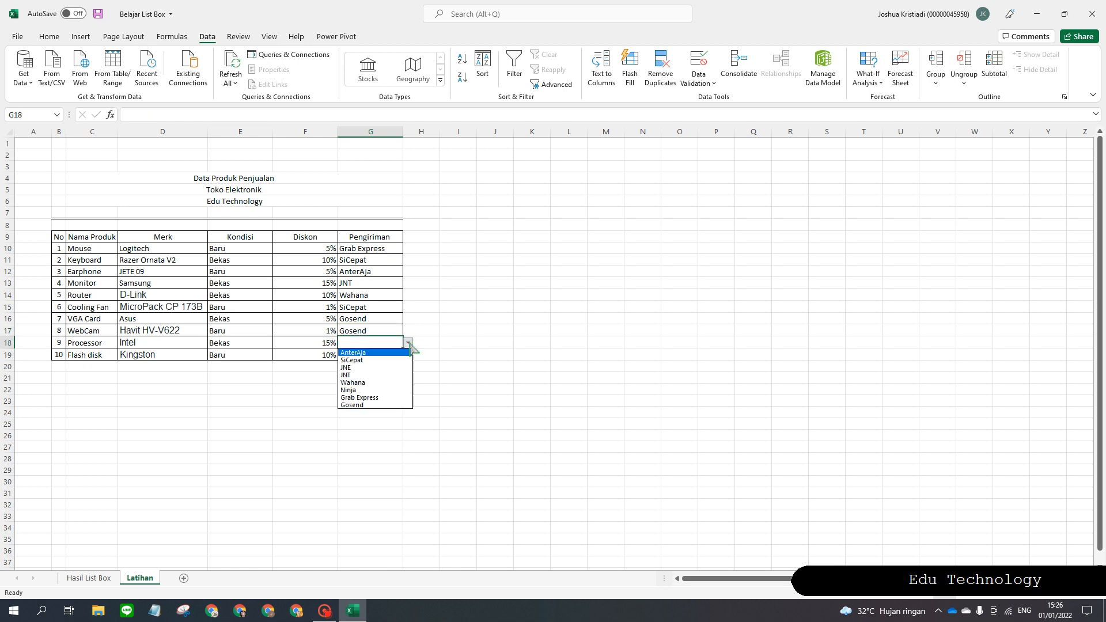
pyautogui.click(381, 367)
pyautogui.click(383, 355)
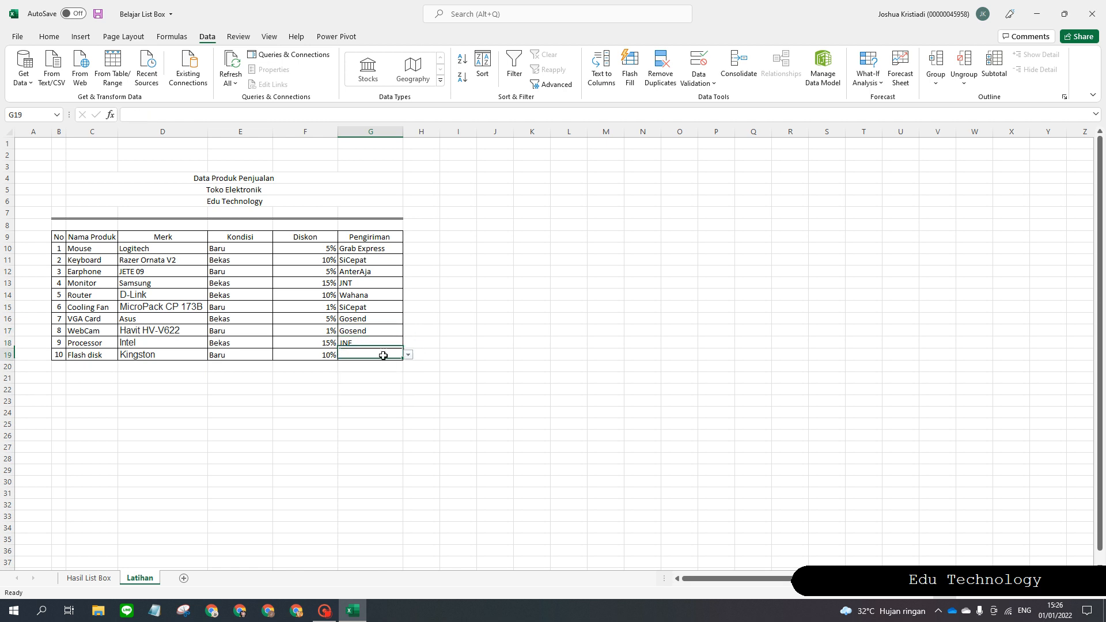
pyautogui.click(408, 355)
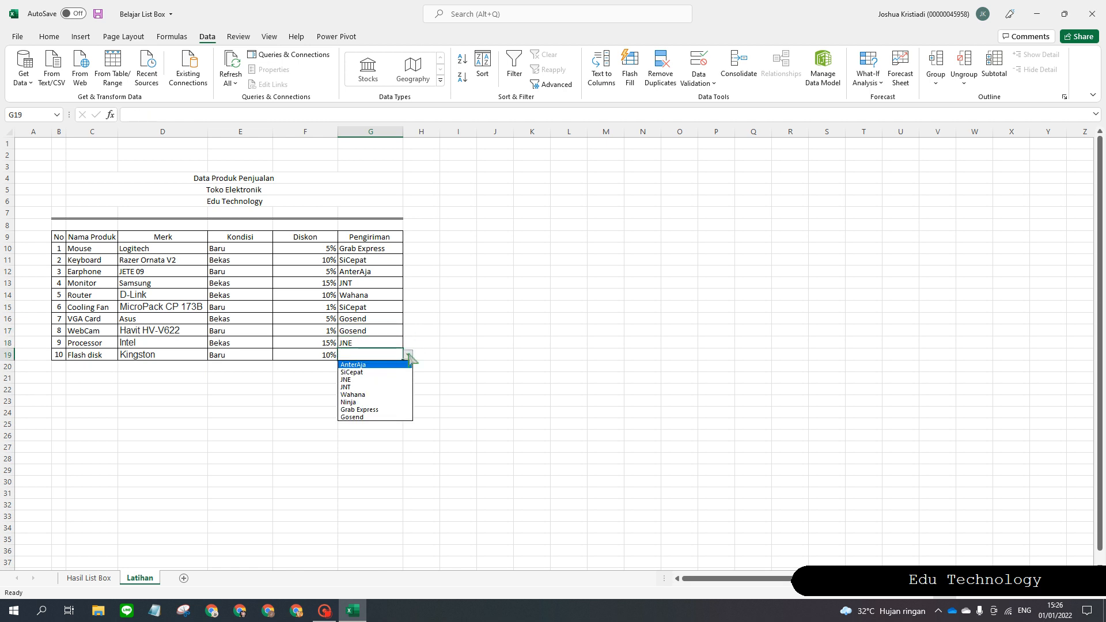
pyautogui.click(394, 395)
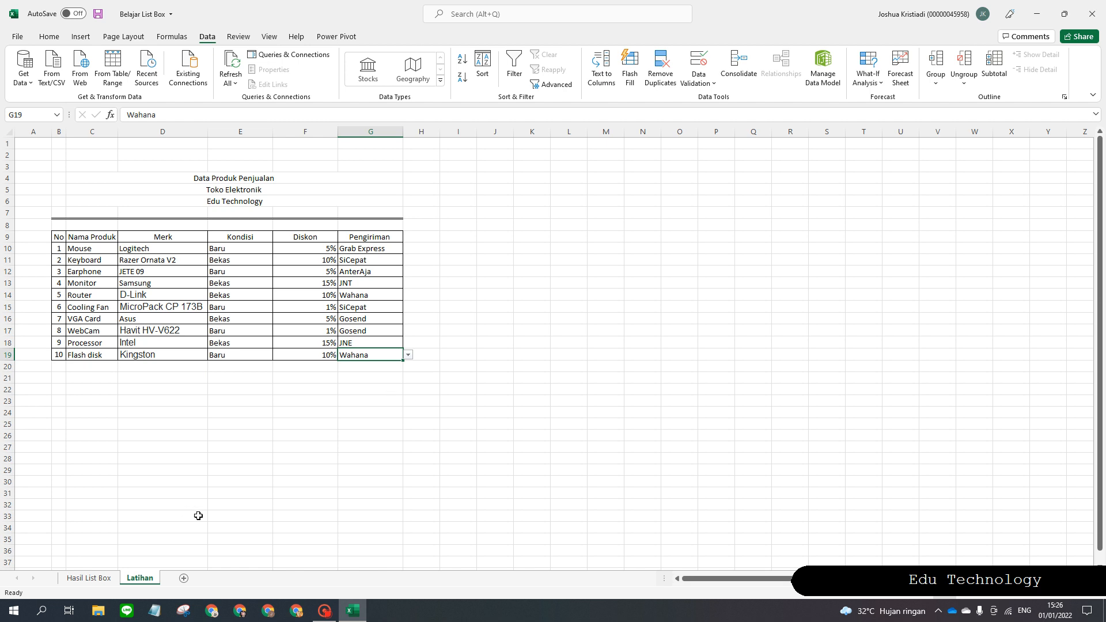
pyautogui.click(285, 435)
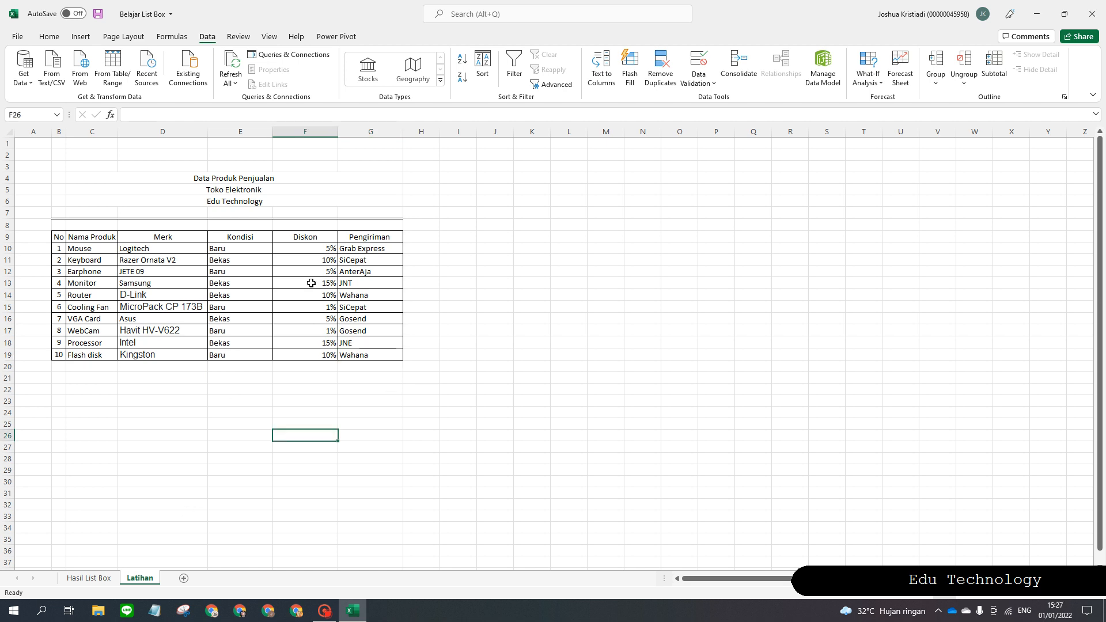
pyautogui.click(429, 403)
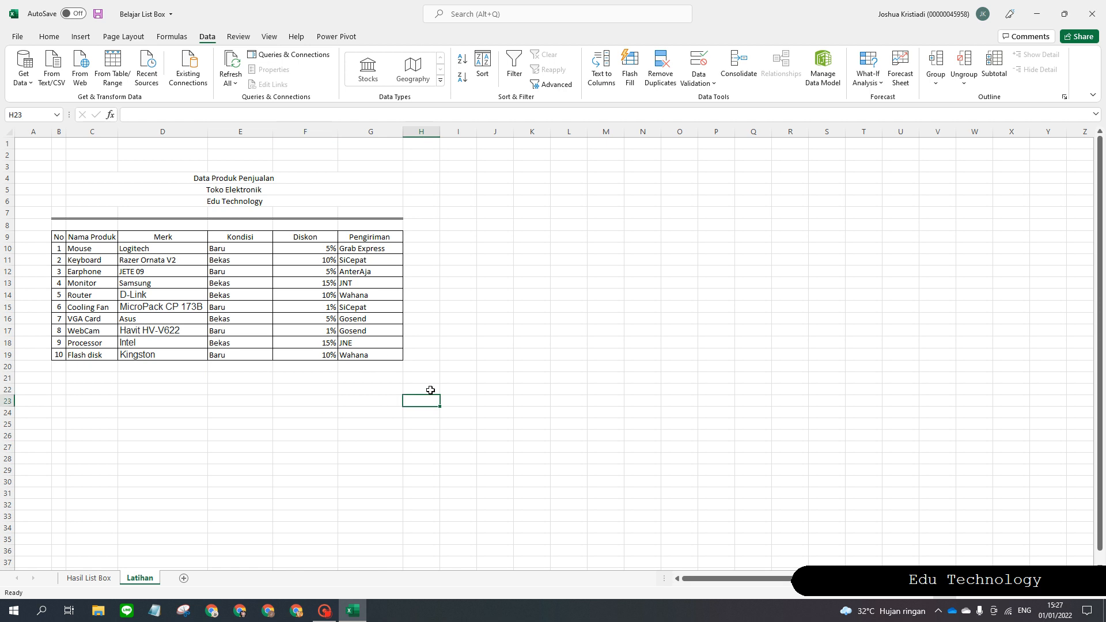